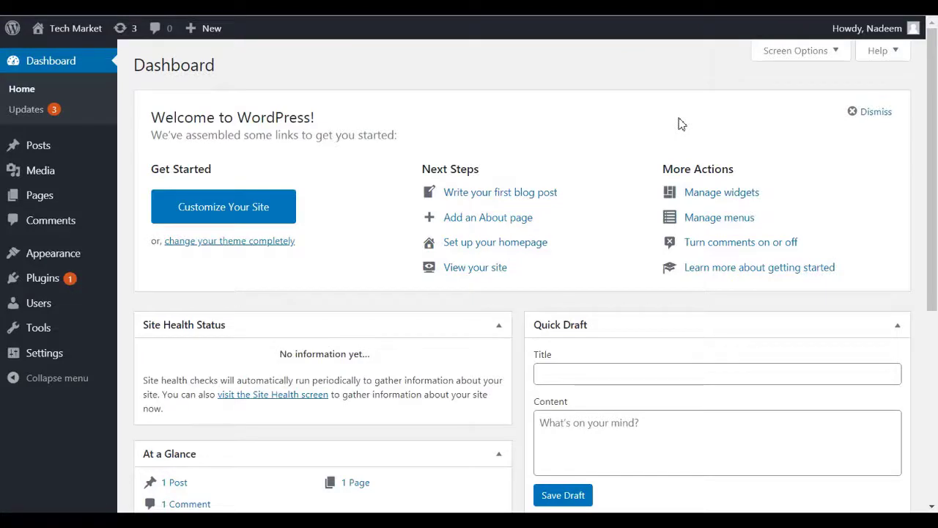
# Step: Install the uploaded theme techmarket.zip from the techmarket-v1.4.2 folder inside techmarket-theme, and activate it
pyautogui.click(63, 253)
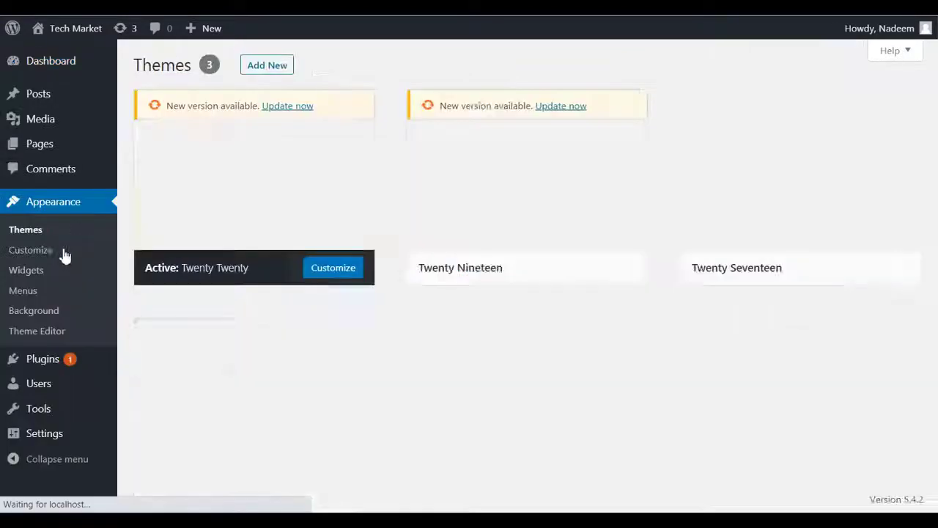
pyautogui.click(266, 68)
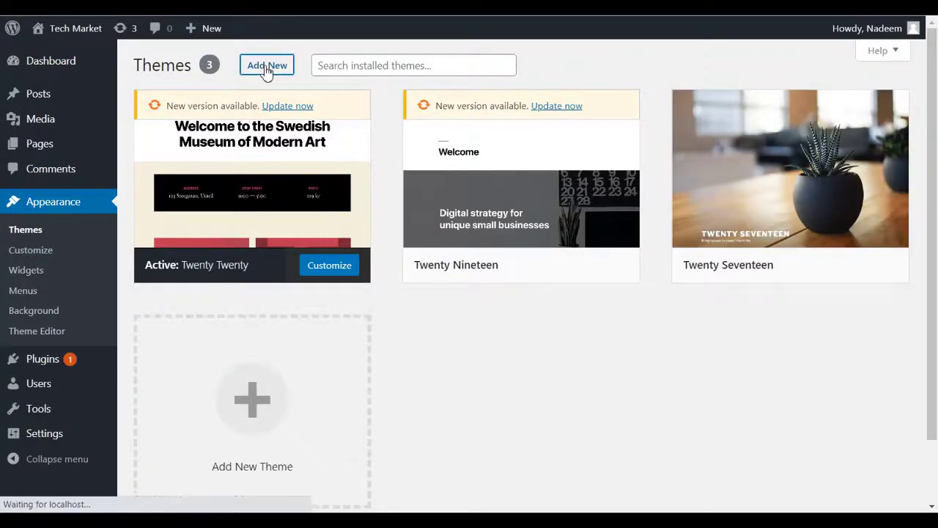
pyautogui.click(267, 70)
pyautogui.click(427, 207)
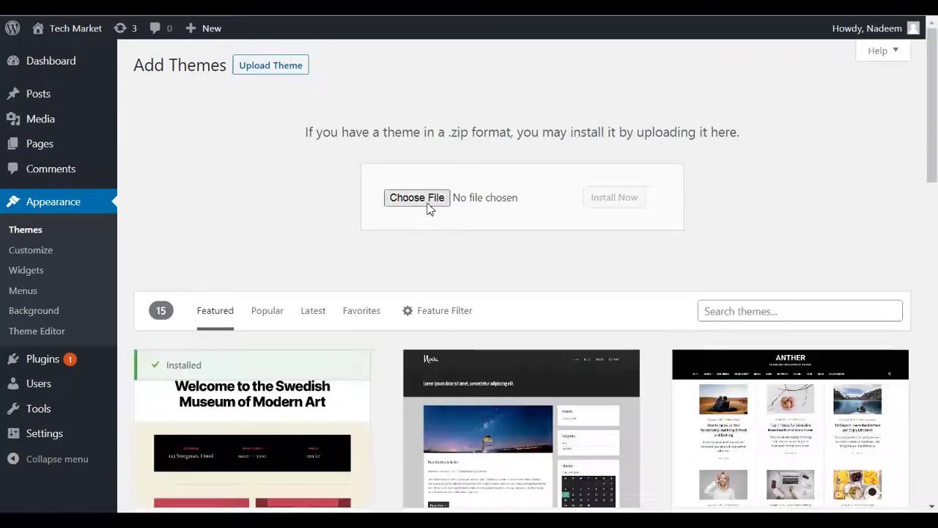
pyautogui.doubleClick(150, 58)
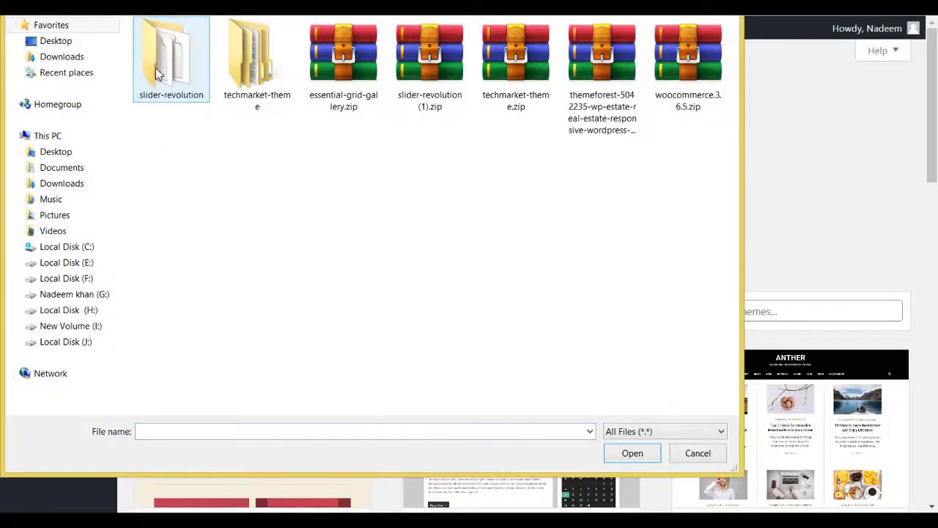
pyautogui.doubleClick(280, 79)
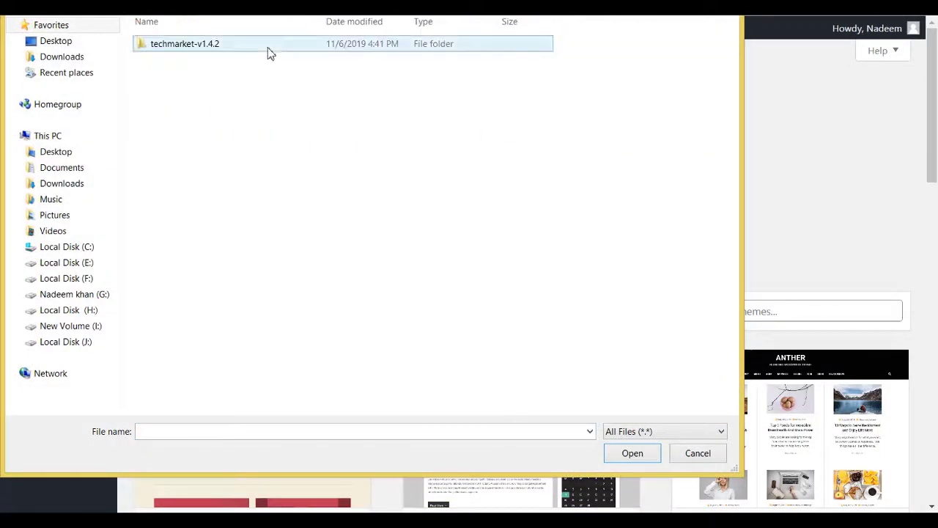
pyautogui.doubleClick(269, 44)
pyautogui.doubleClick(233, 91)
pyautogui.click(219, 44)
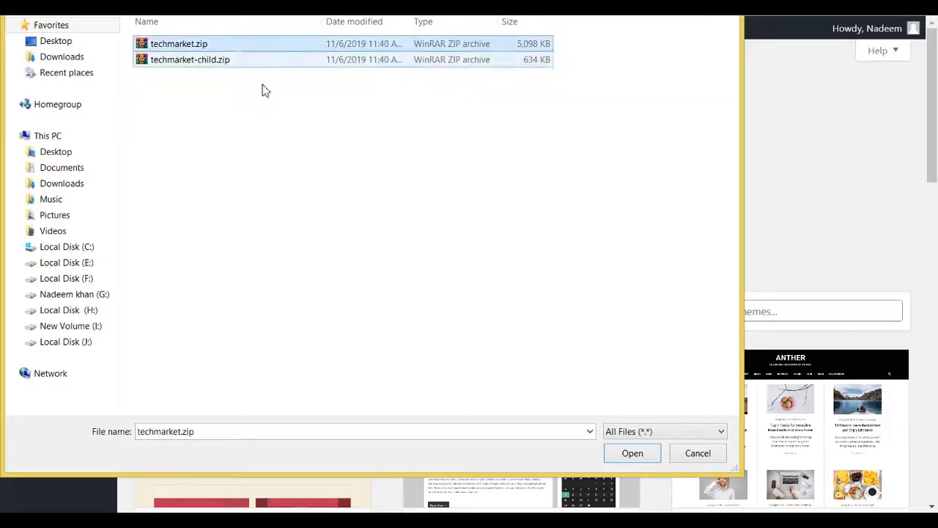
pyautogui.click(633, 453)
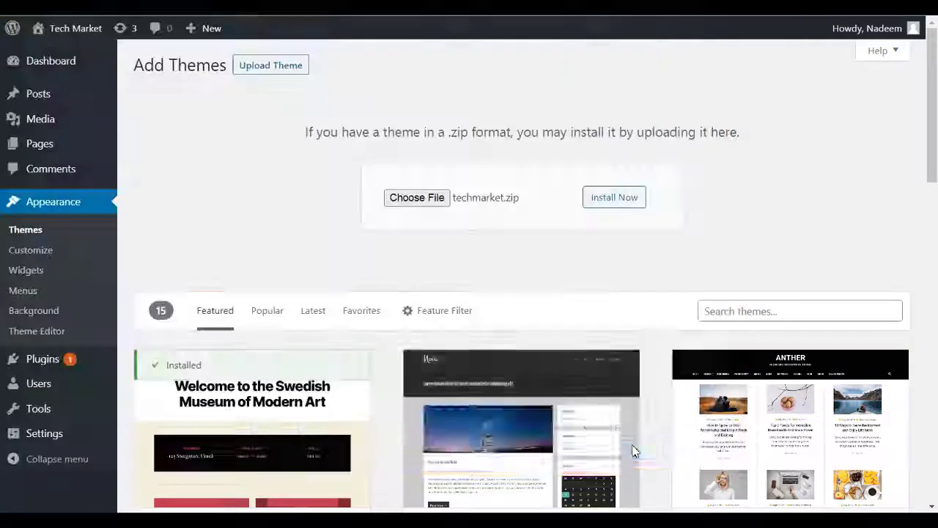
pyautogui.click(602, 206)
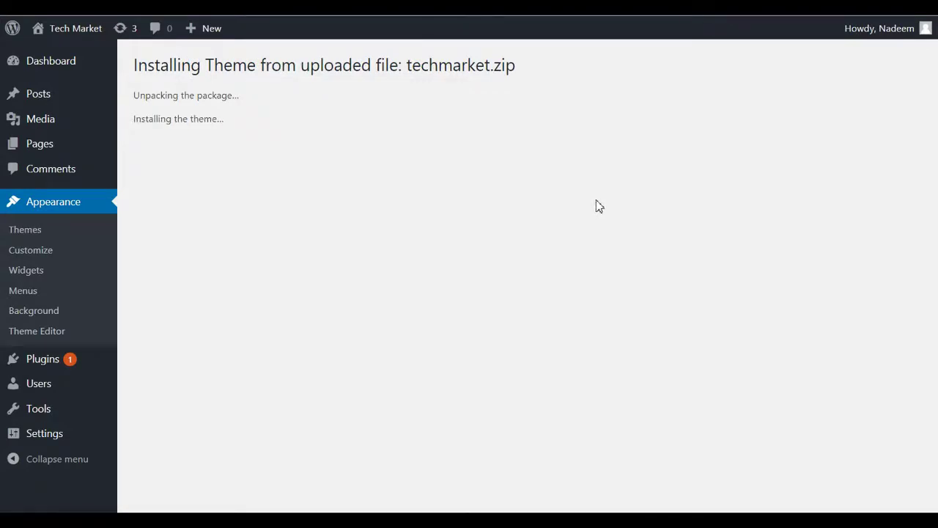
pyautogui.click(210, 173)
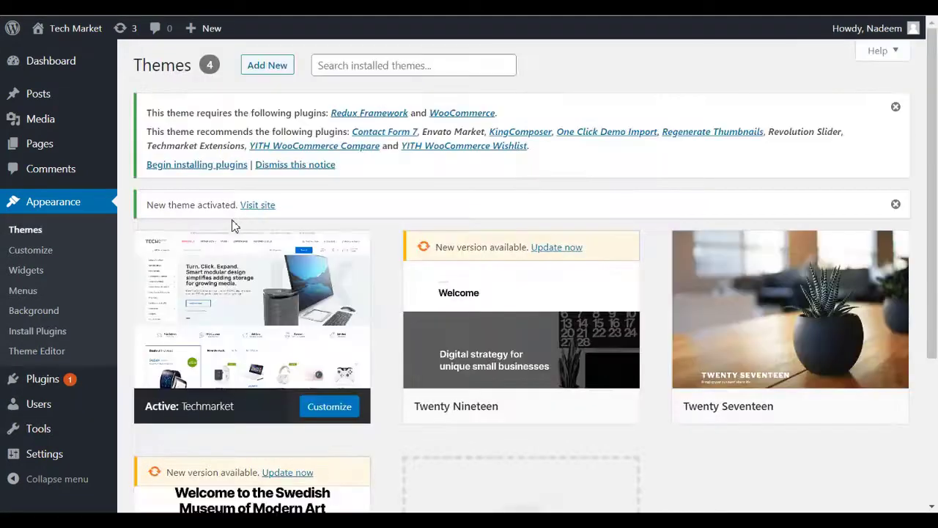
# Step: Install the child theme from the uploaded file techmarket-child.zip and activate it
pyautogui.click(265, 66)
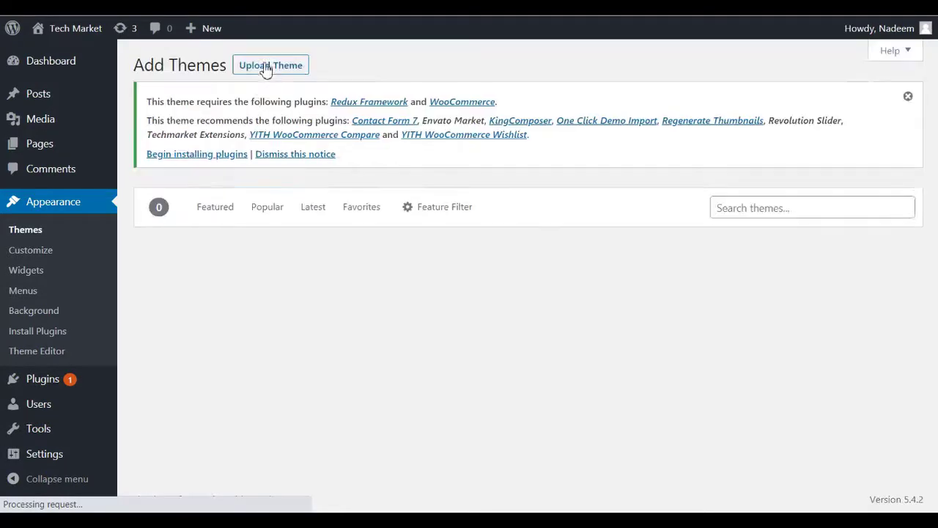
pyautogui.click(270, 67)
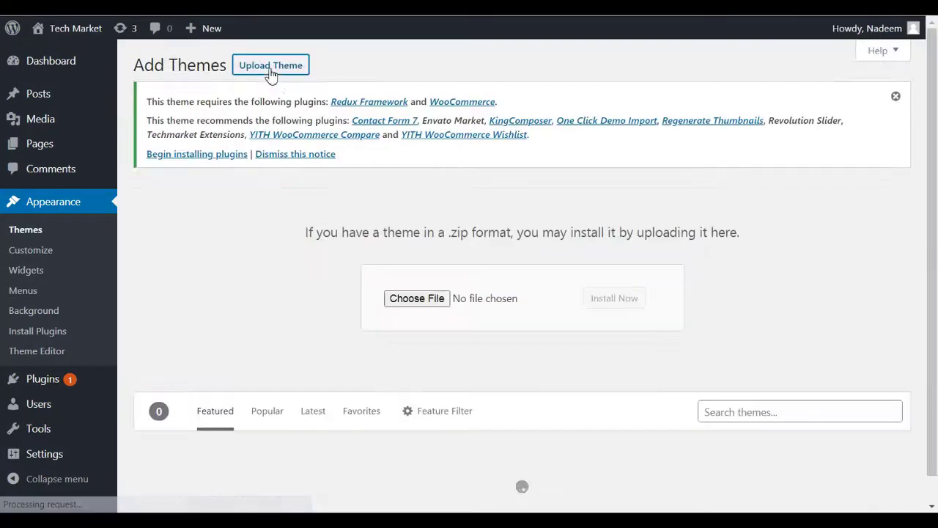
pyautogui.click(412, 299)
pyautogui.click(249, 61)
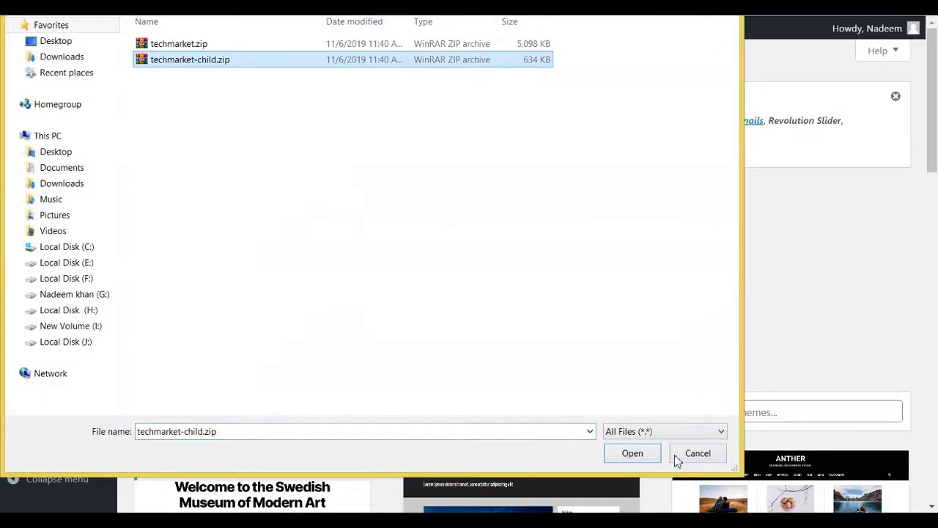
pyautogui.click(633, 453)
pyautogui.click(607, 299)
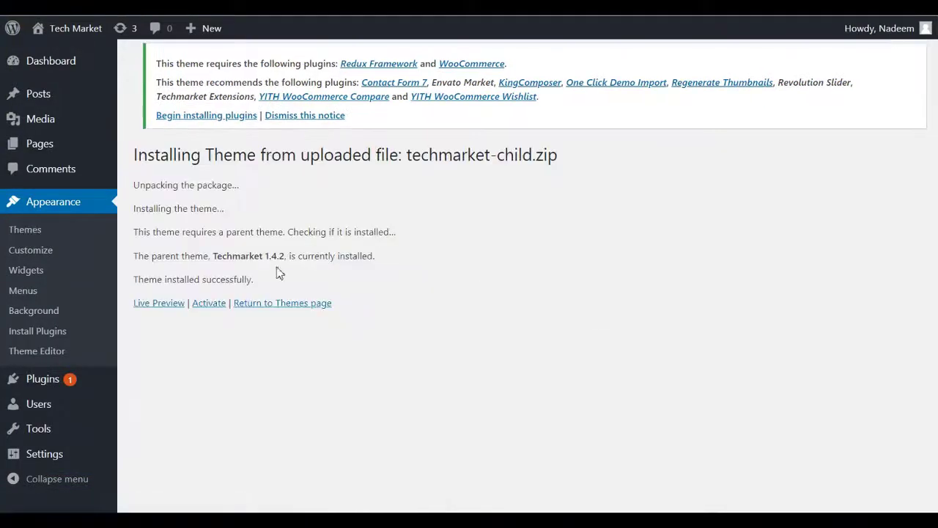
pyautogui.click(210, 303)
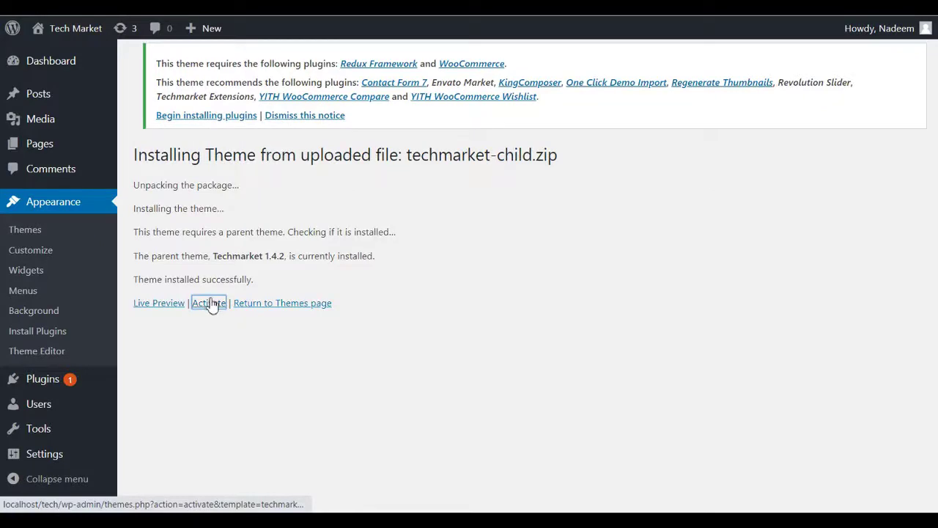
pyautogui.click(218, 303)
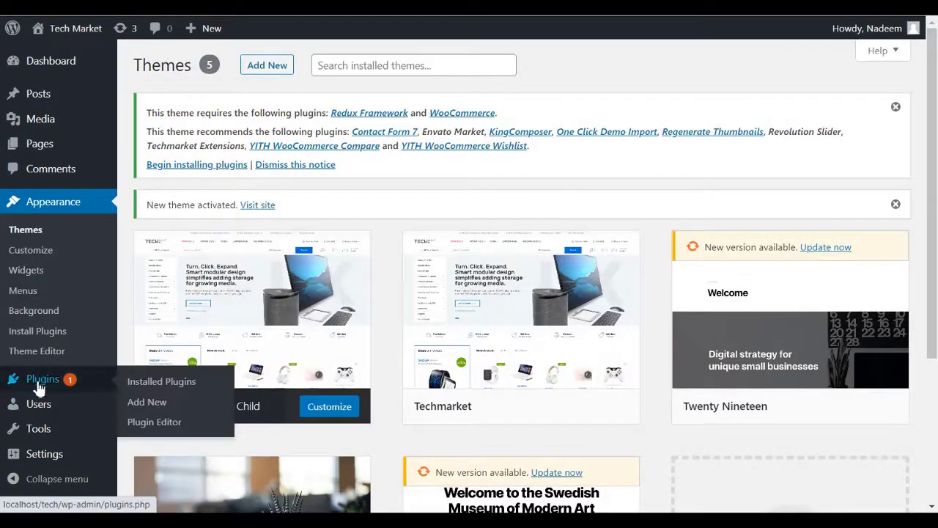
# Step: Go to the page for adding new plugins
pyautogui.click(39, 389)
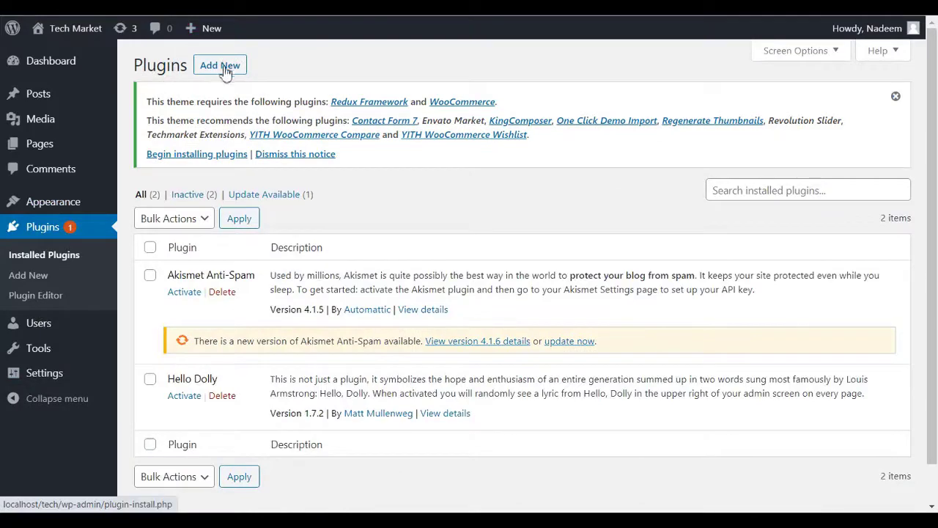
pyautogui.click(219, 66)
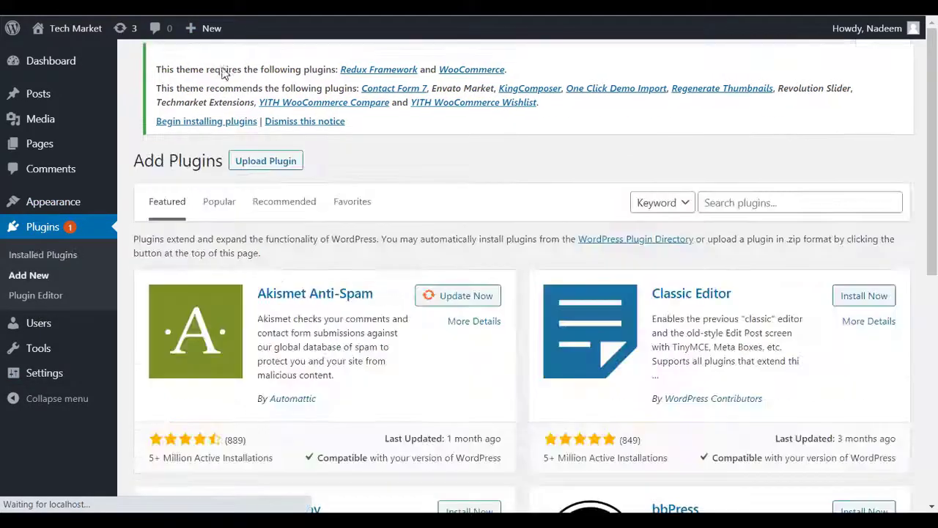
# Step: View the site's front end in a new tab and examine the home page down to its footer
pyautogui.rightClick(76, 27)
pyautogui.click(91, 32)
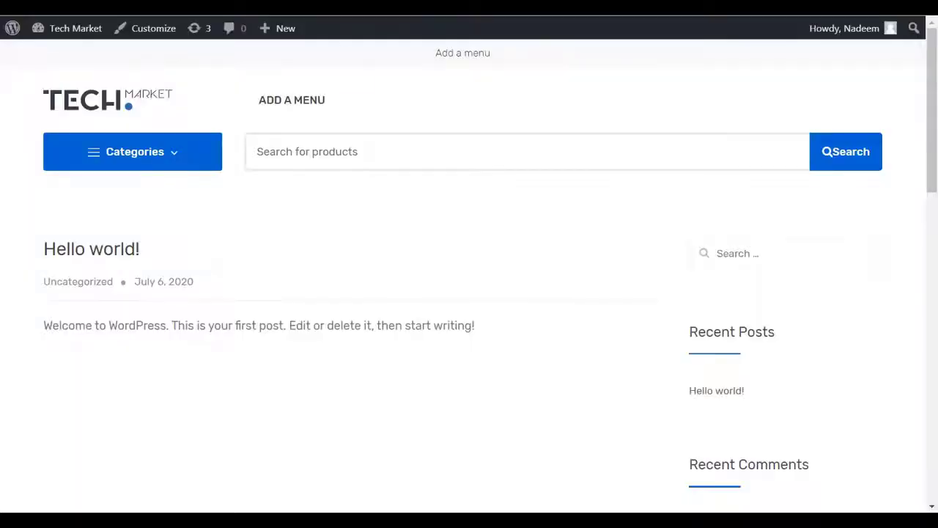
pyautogui.moveTo(932, 60); pyautogui.dragTo(936, 392)
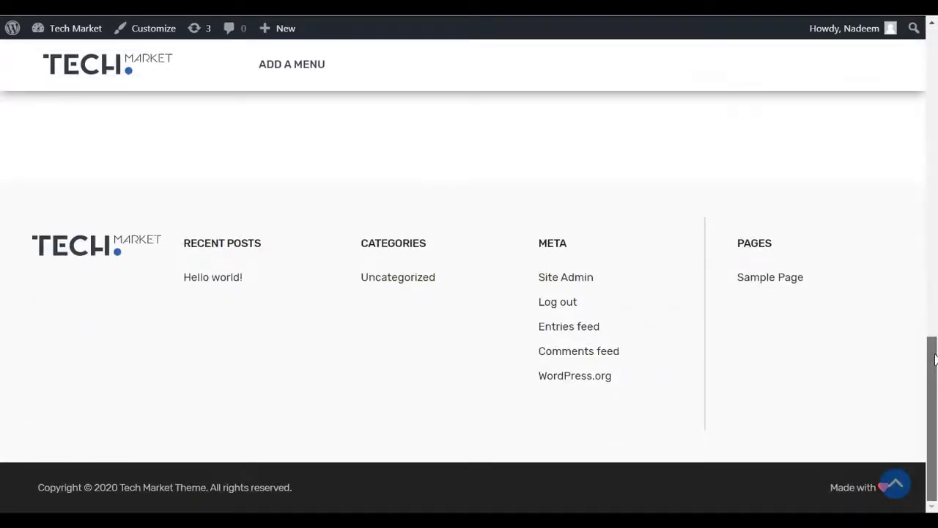
pyautogui.moveTo(935, 358); pyautogui.dragTo(916, 59)
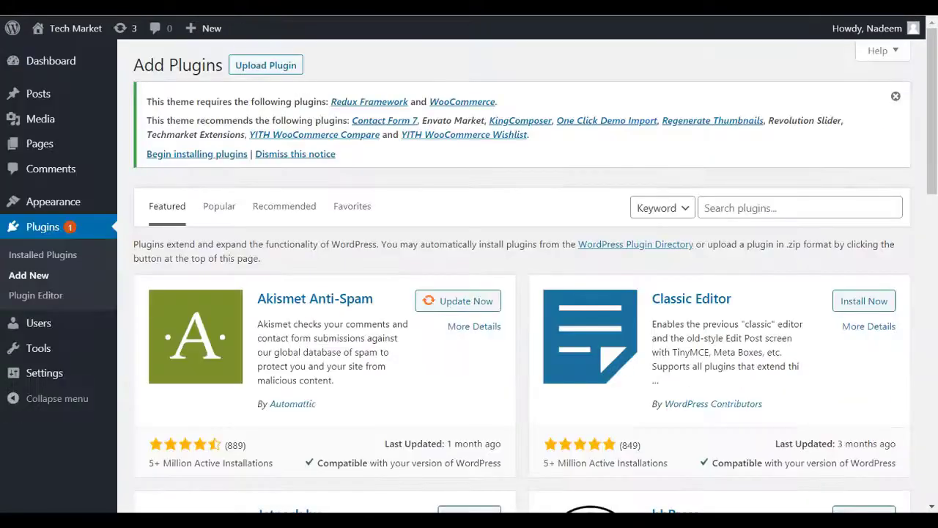
# Step: Install the plugin from the uploaded file revslider.zip in the techmarket-v1.4.2 folder and activate it
pyautogui.click(263, 68)
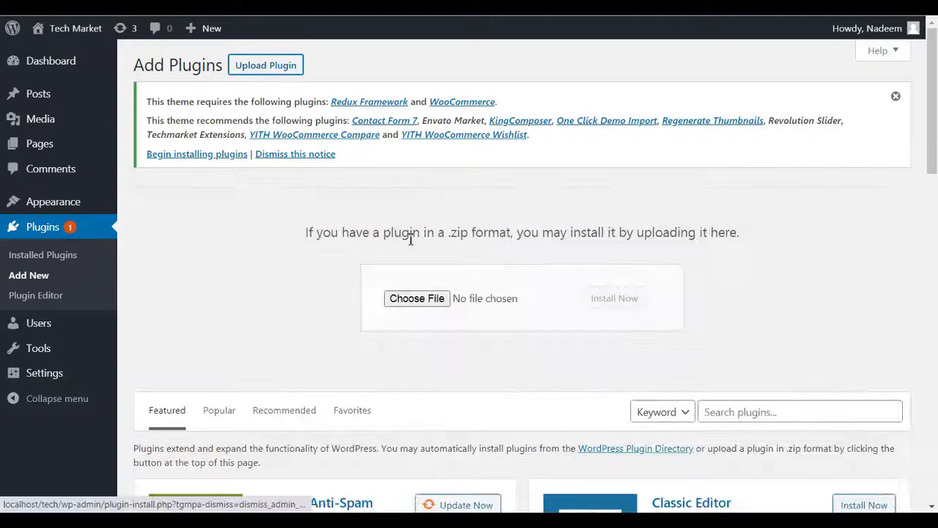
pyautogui.click(429, 311)
pyautogui.press('BackSpace')
pyautogui.press('BackSpace')
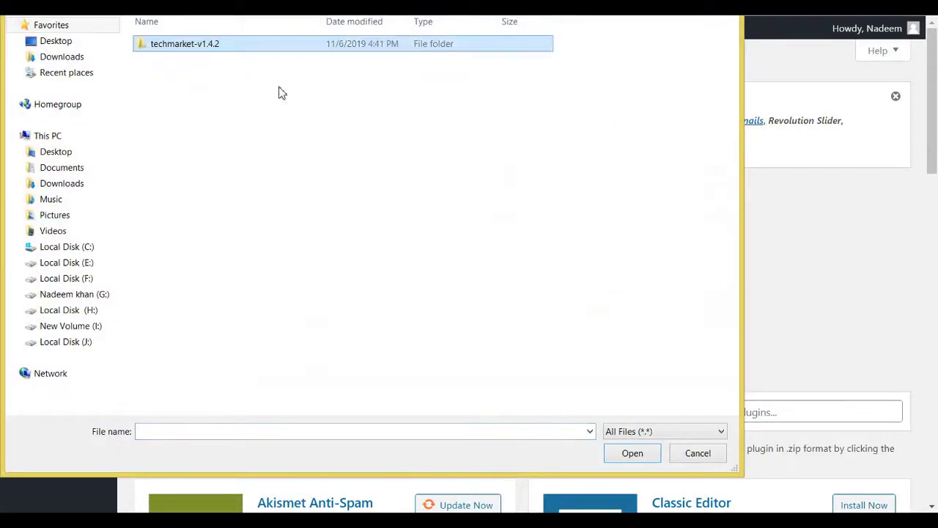
pyautogui.doubleClick(260, 44)
pyautogui.doubleClick(261, 60)
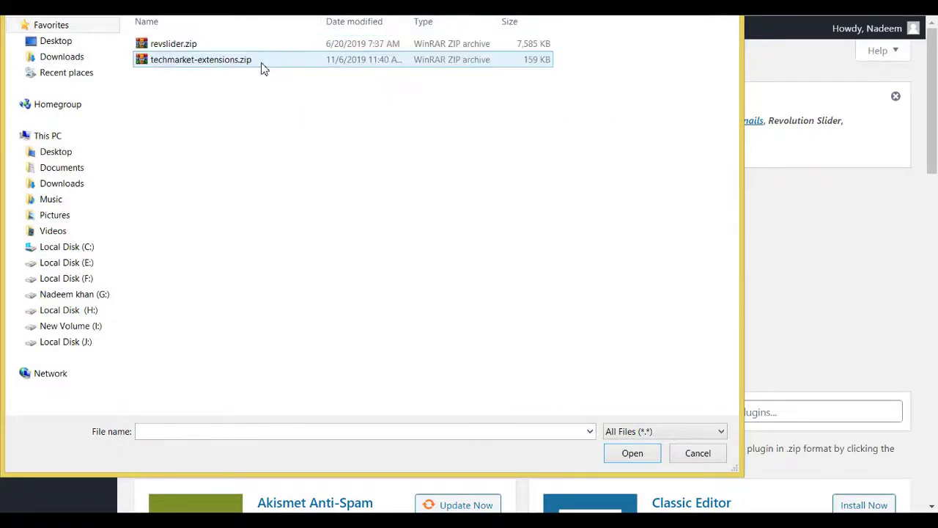
pyautogui.click(257, 46)
pyautogui.click(633, 452)
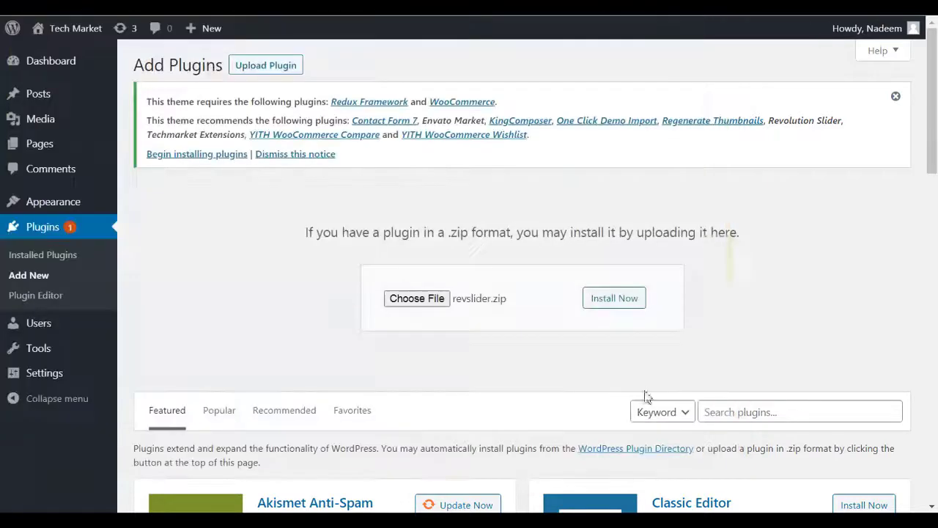
pyautogui.click(612, 294)
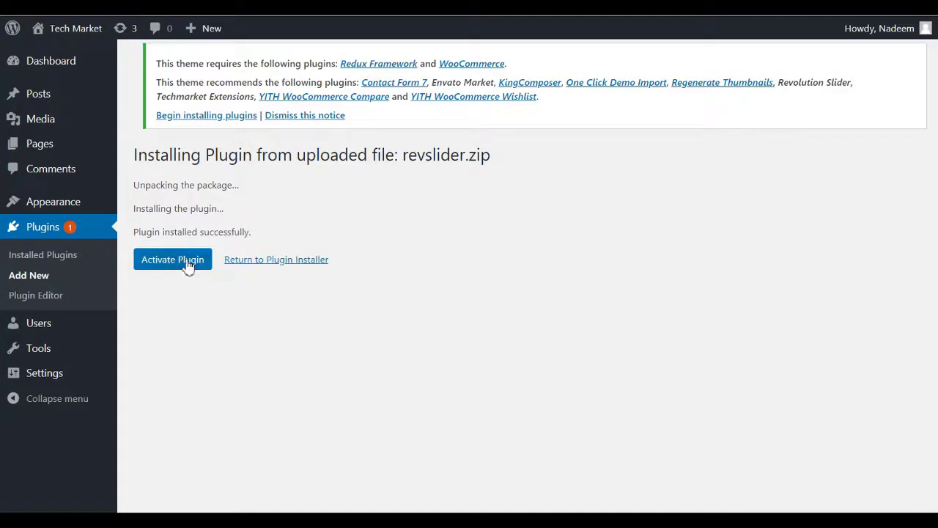
pyautogui.click(189, 266)
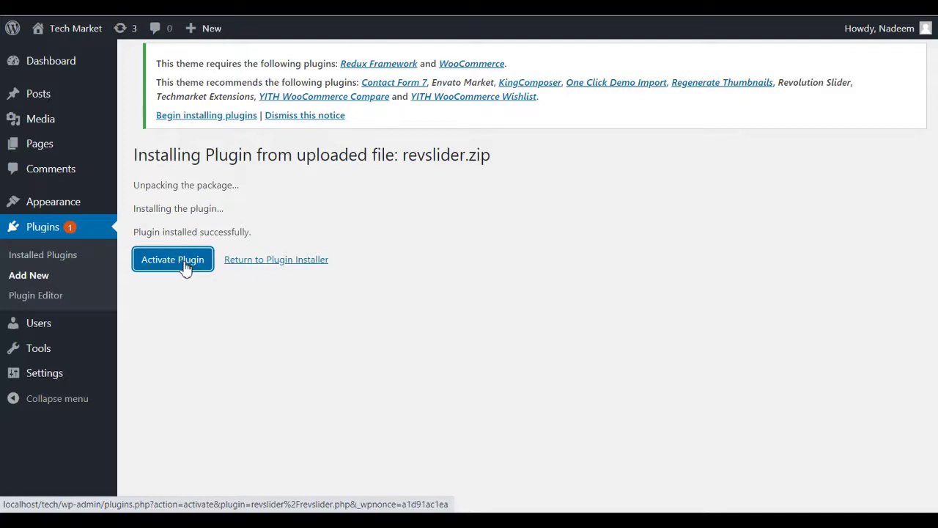
pyautogui.click(187, 269)
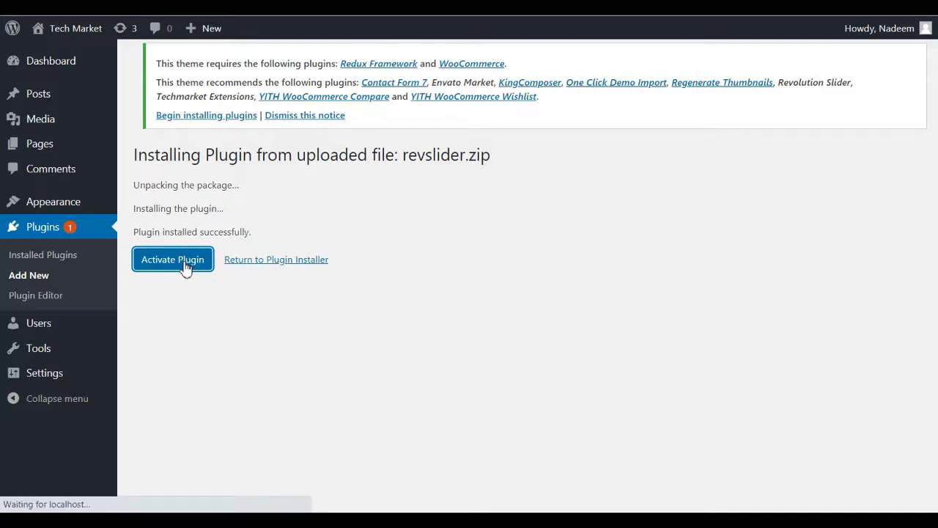
# Step: View the site's front end in a new tab and return to the site's admin area
pyautogui.rightClick(94, 28)
pyautogui.click(124, 32)
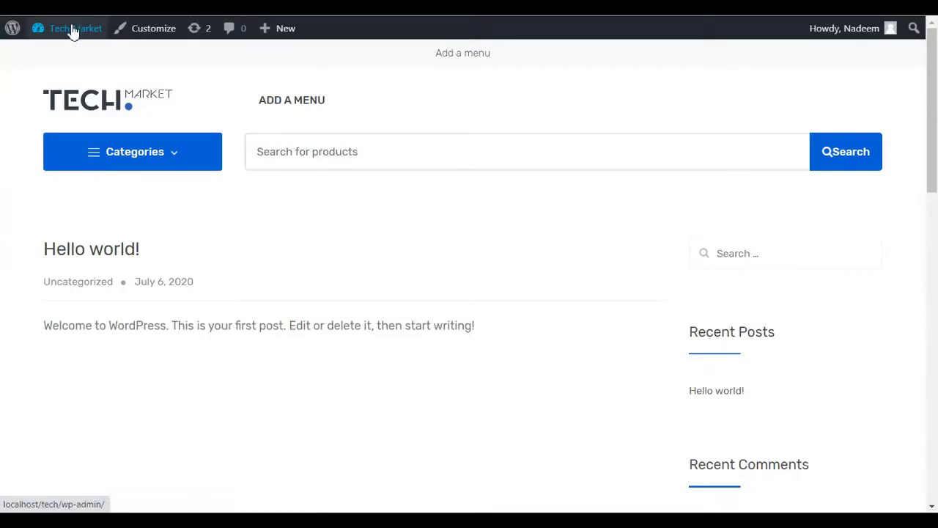
pyautogui.moveTo(77, 32)
pyautogui.click(67, 74)
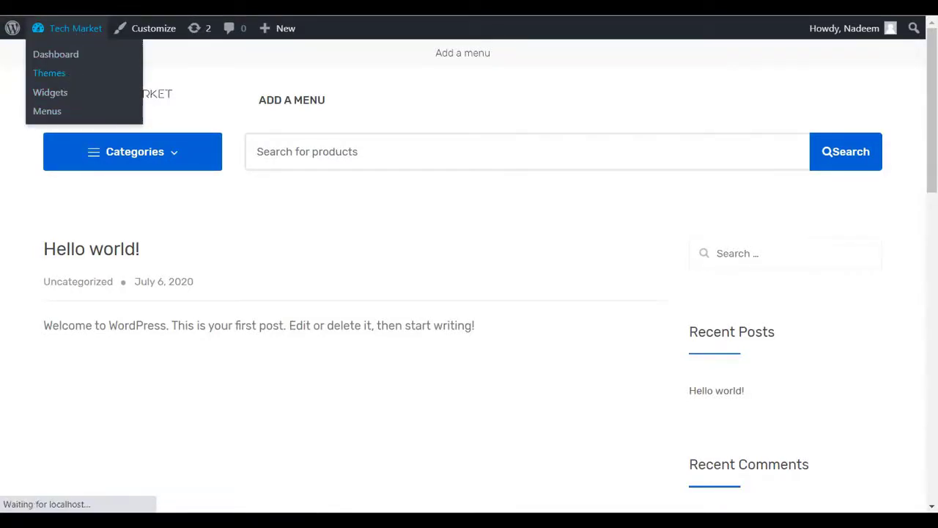
# Step: Install the plugin from the uploaded file techmarket-extensions.zip and activate it
pyautogui.moveTo(61, 290)
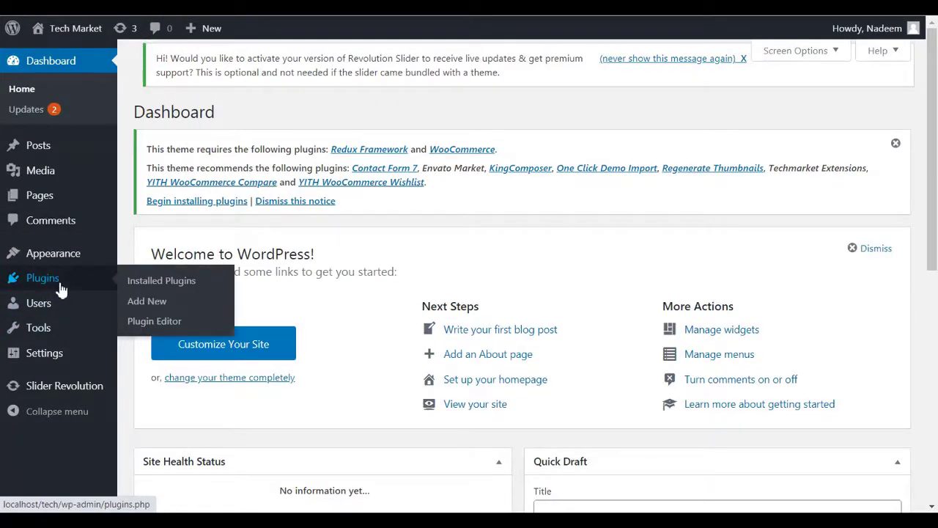
pyautogui.click(62, 290)
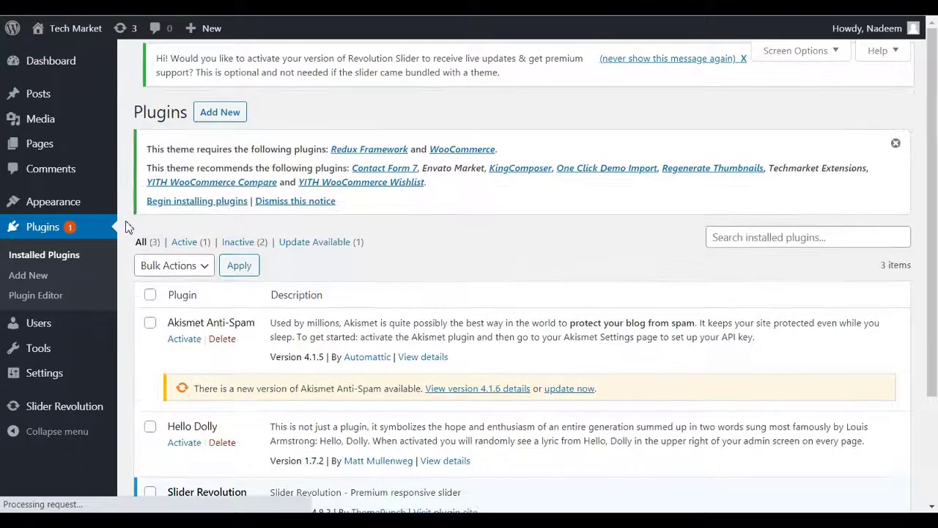
pyautogui.click(222, 123)
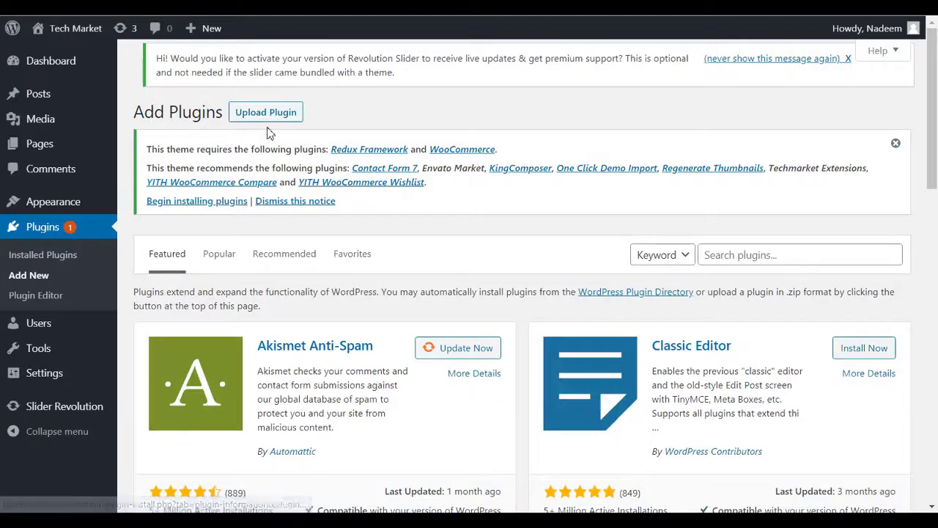
pyautogui.click(269, 115)
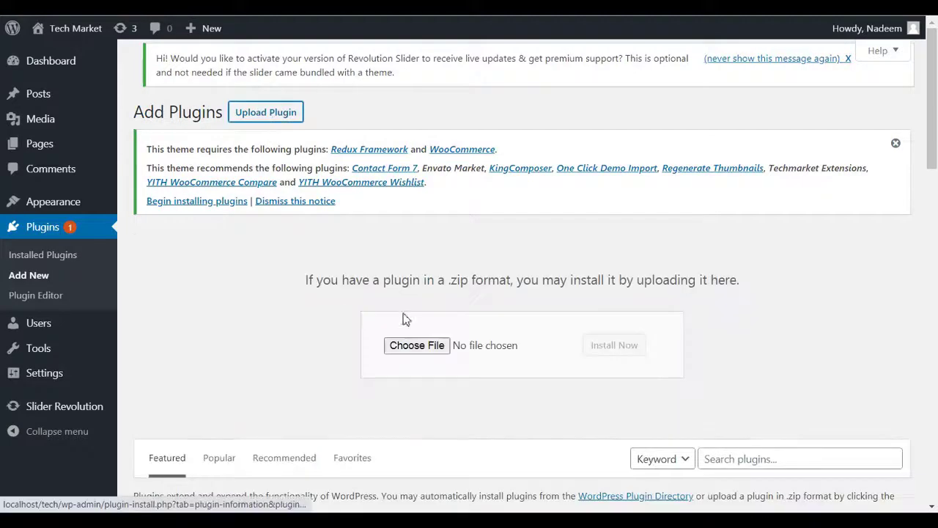
pyautogui.click(411, 345)
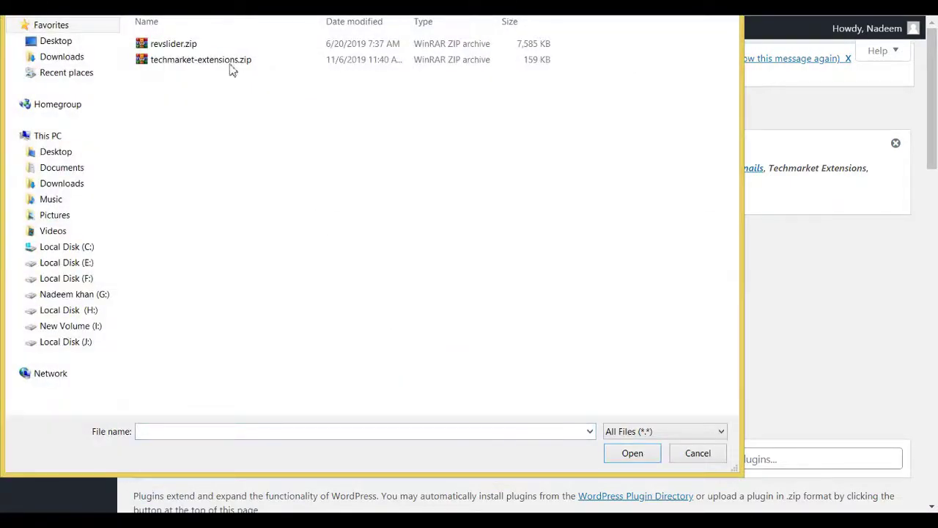
pyautogui.click(232, 70)
pyautogui.click(650, 453)
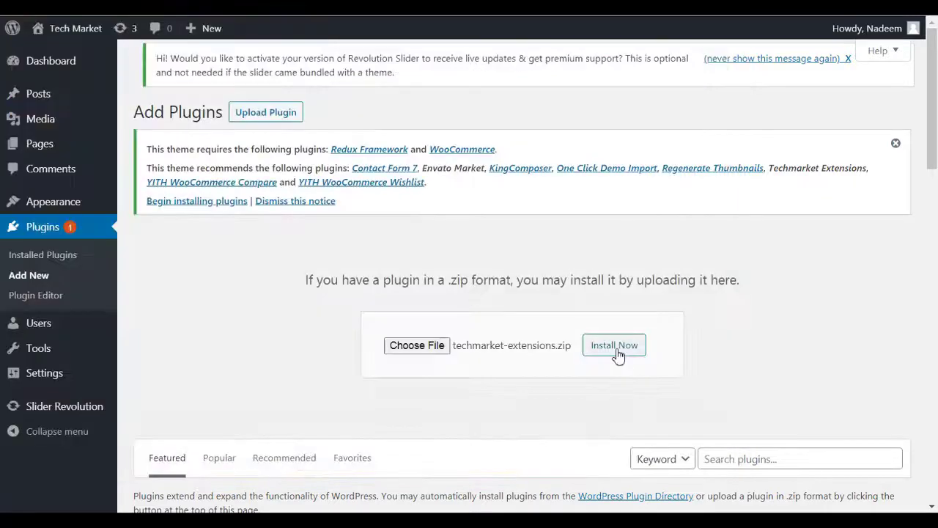
pyautogui.click(620, 360)
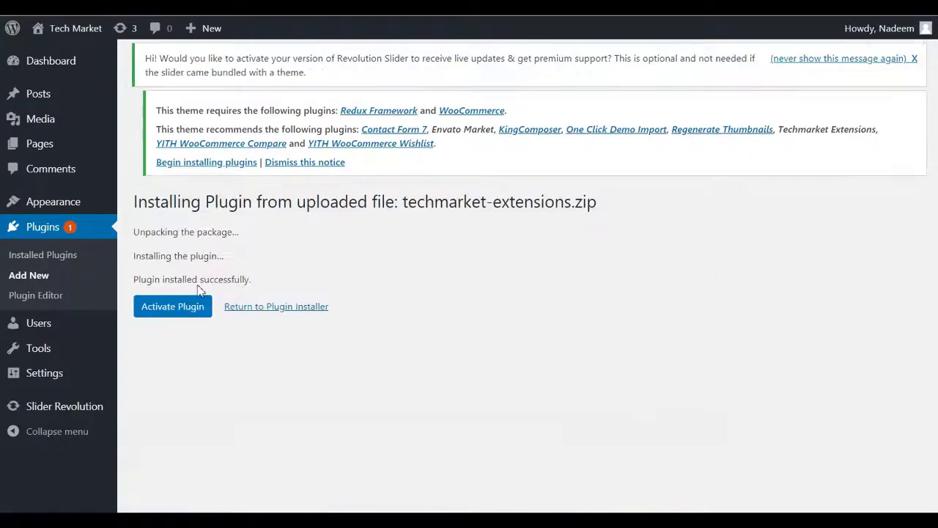
pyautogui.click(160, 316)
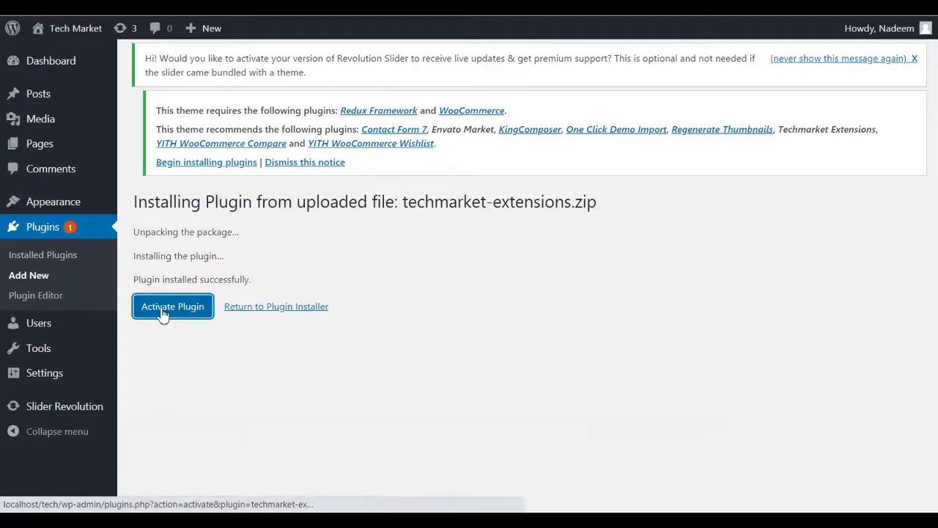
pyautogui.click(163, 314)
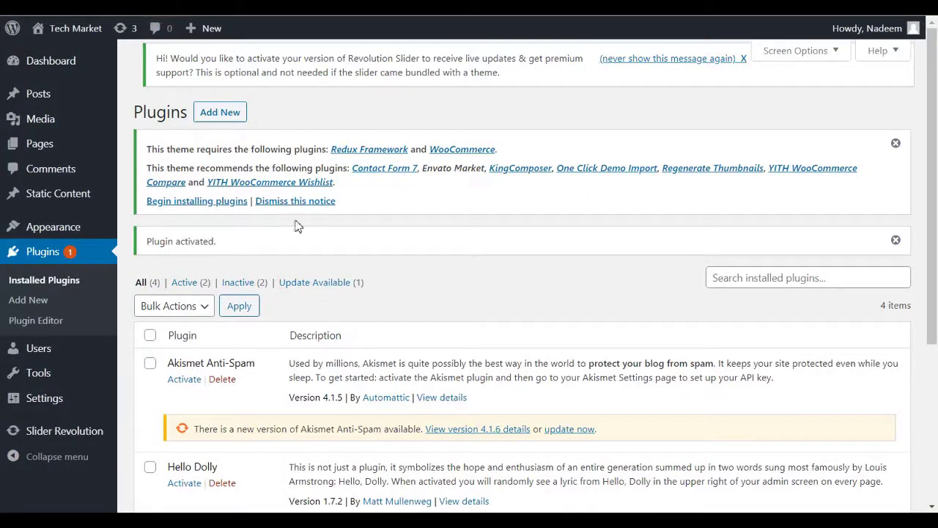
# Step: Upload the file woocommerce.3.6.5.zip, stored outside the techmarket-theme folder, as a new plugin and install it
pyautogui.scroll(-5, 935, 258)
pyautogui.scroll(5, 934, 263)
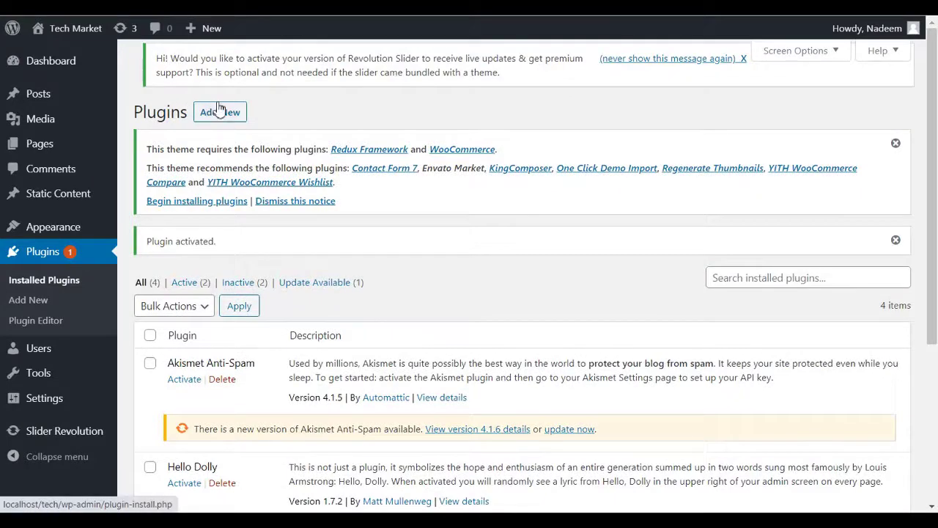
pyautogui.click(220, 109)
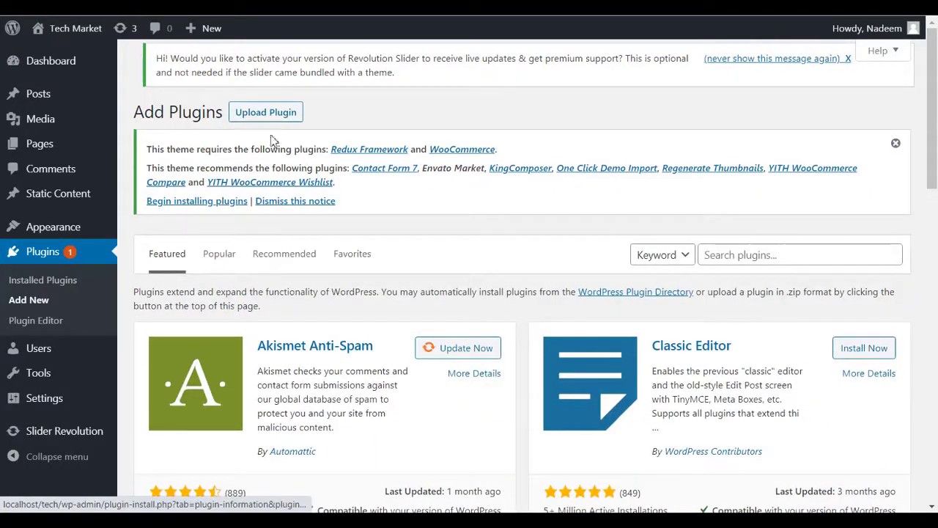
pyautogui.click(265, 113)
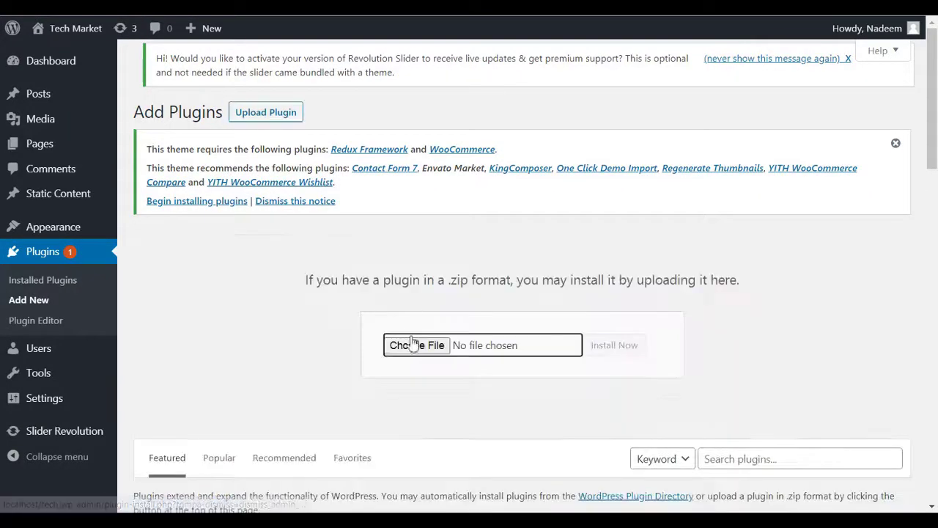
pyautogui.click(415, 343)
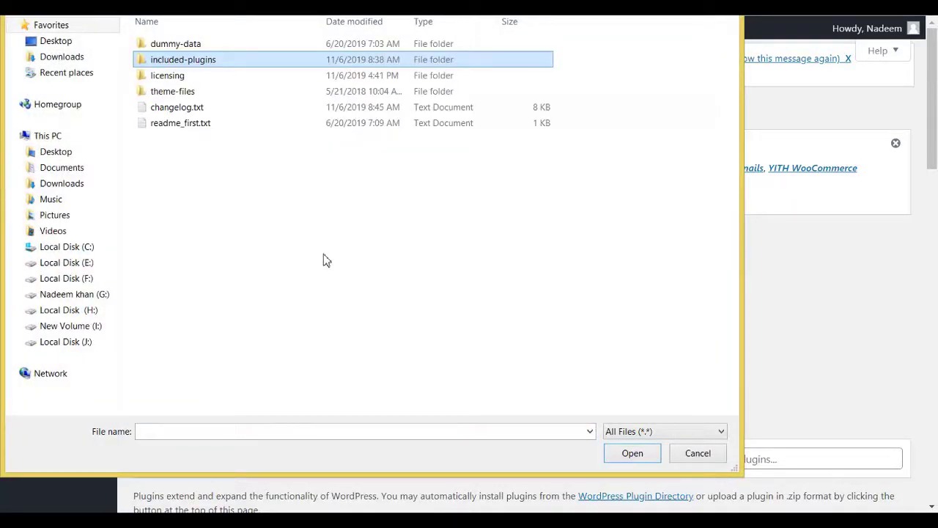
pyautogui.press('BackSpace')
pyautogui.press('BackSpace')
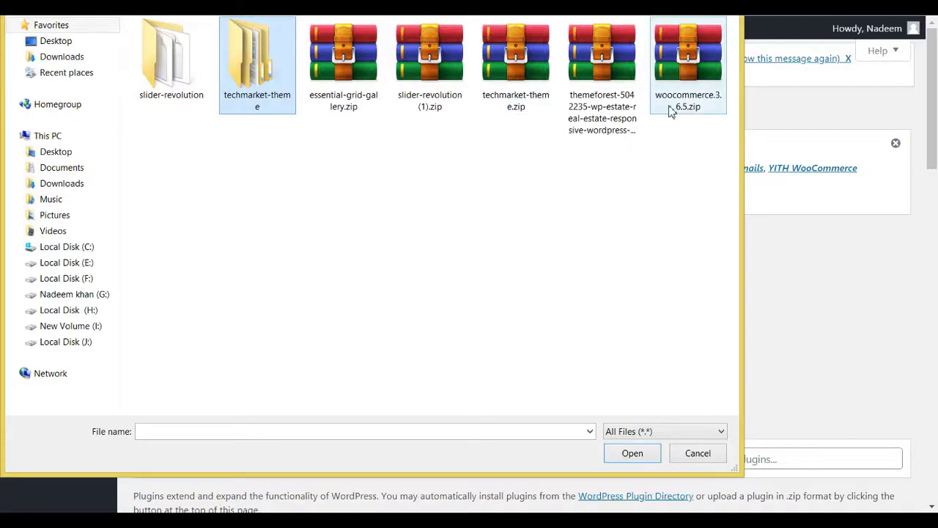
pyautogui.click(681, 87)
pyautogui.click(651, 452)
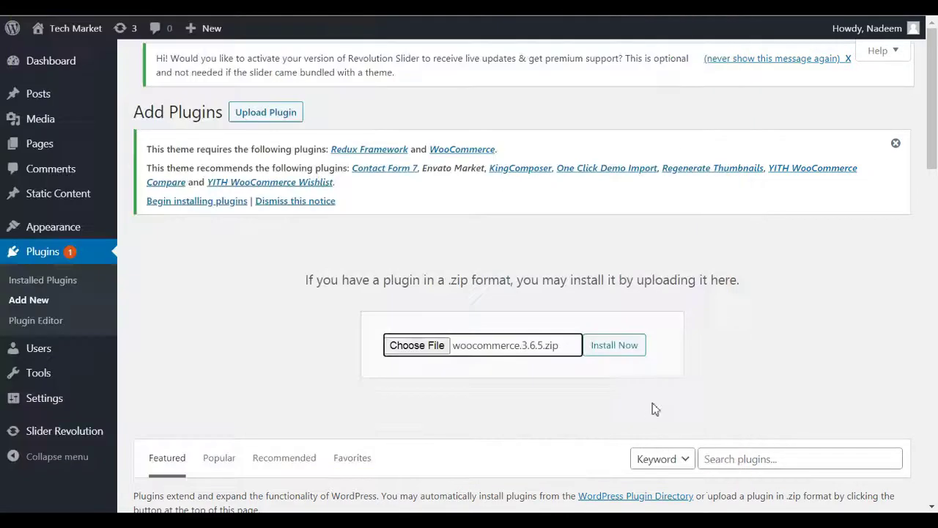
pyautogui.click(617, 347)
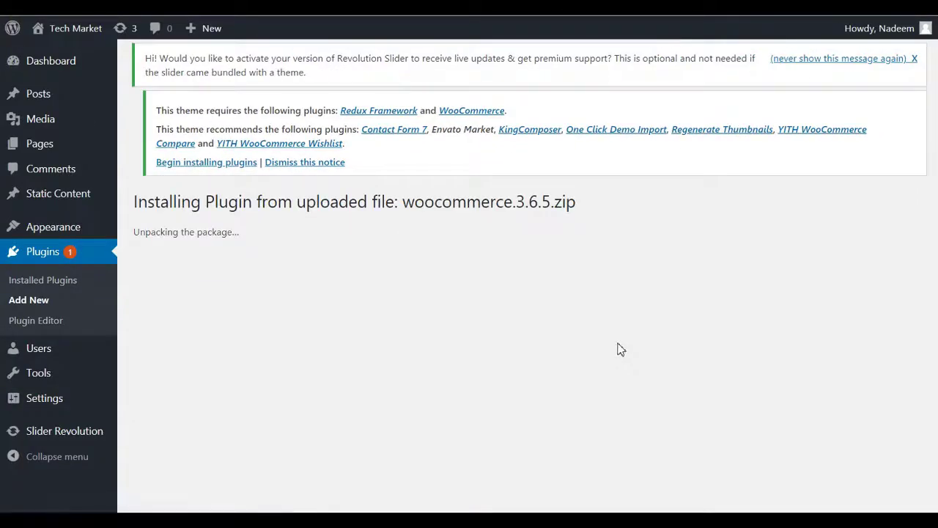
# Step: Open the list of installed plugins in a new tab and activate the newly uploaded WooCommerce plugin
pyautogui.rightClick(41, 279)
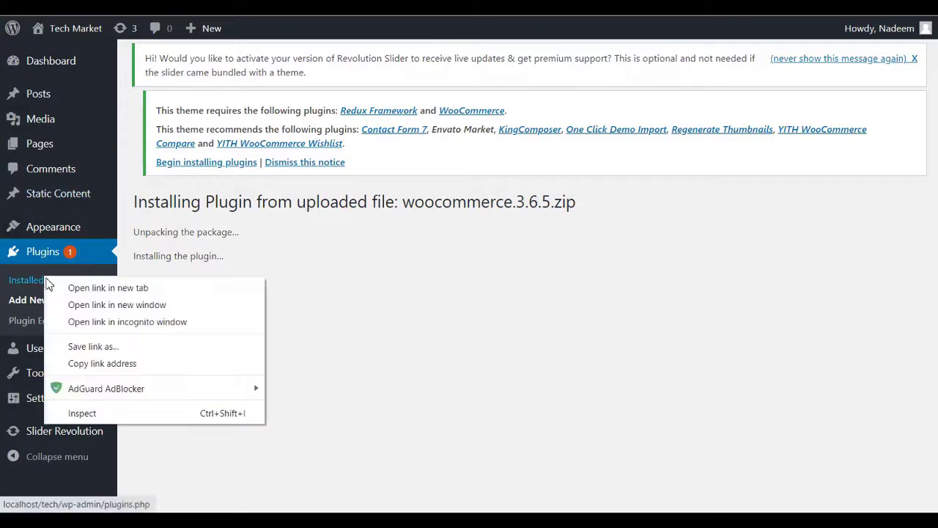
pyautogui.click(110, 286)
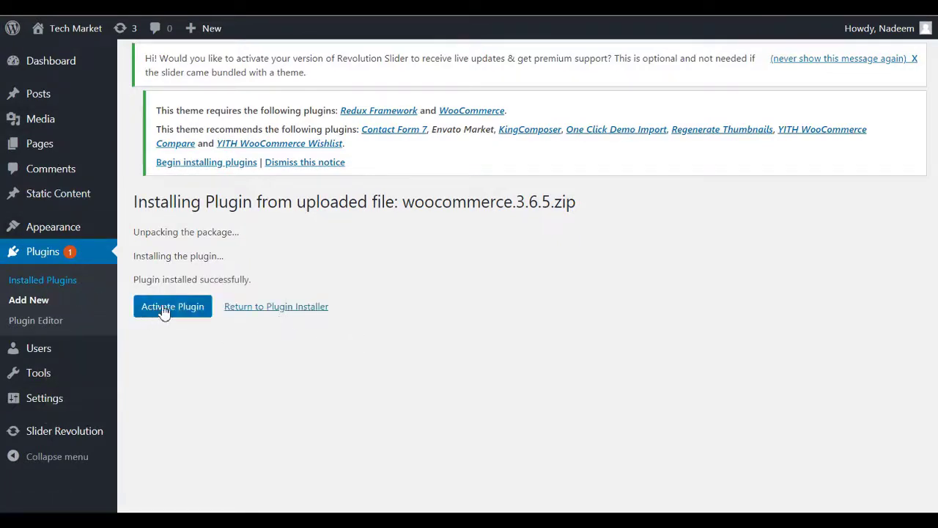
pyautogui.click(166, 310)
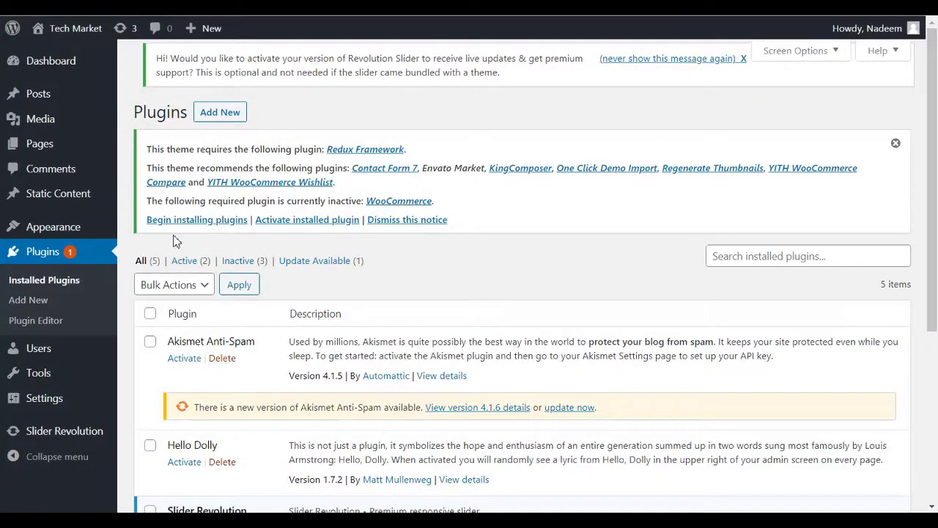
# Step: Open the theme's list of required plugins and install One Click Demo Import from it
pyautogui.click(195, 220)
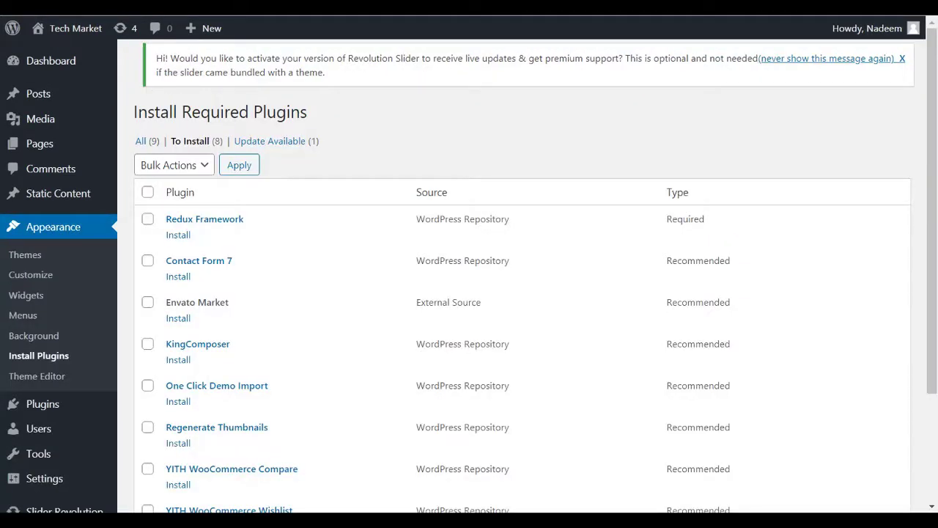
pyautogui.scroll(-3, 935, 180)
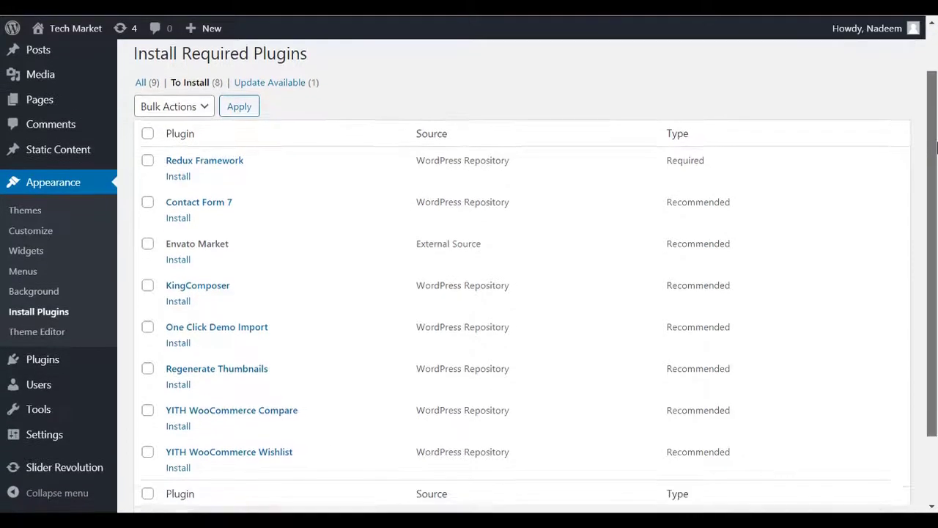
pyautogui.scroll(-1, 935, 179)
pyautogui.scroll(3, 936, 179)
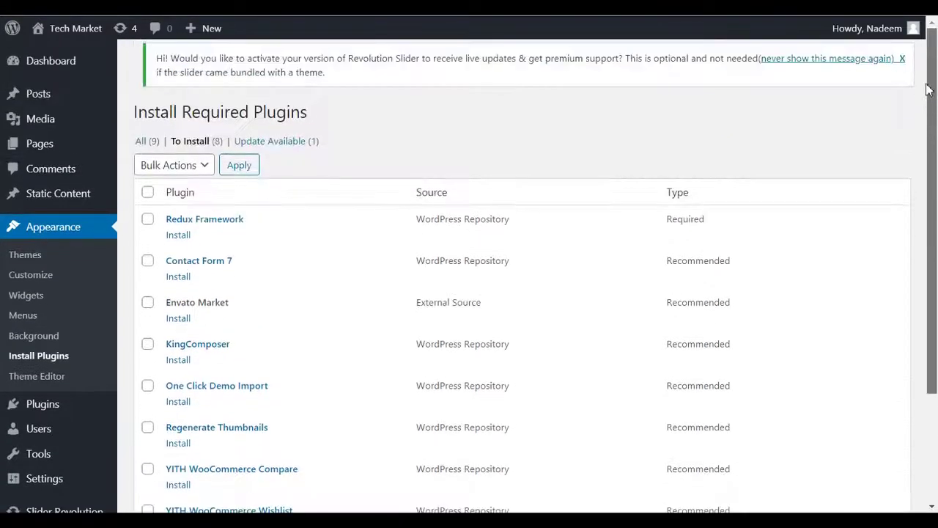
pyautogui.click(176, 403)
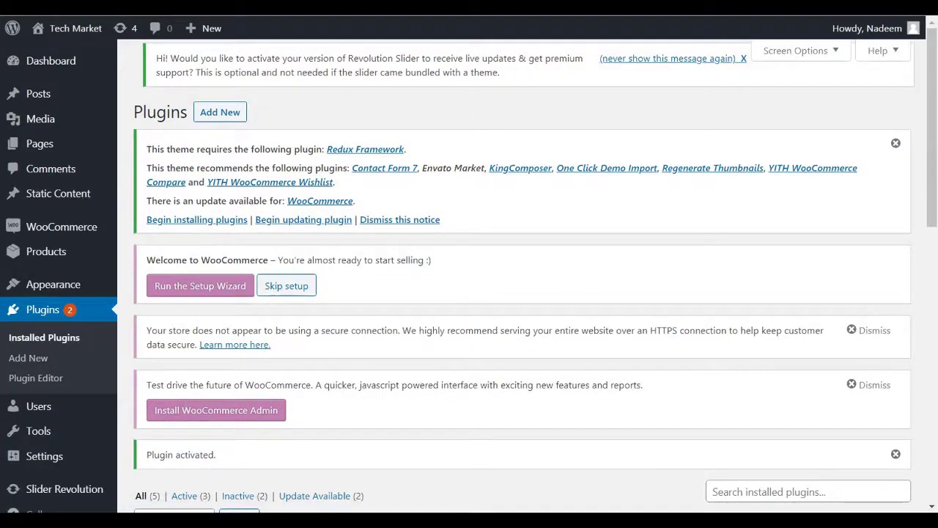
# Step: Skip the WooCommerce setup, return to the required plugins installer and dismiss the WooCommerce Admin and secure-connection notices
pyautogui.click(297, 290)
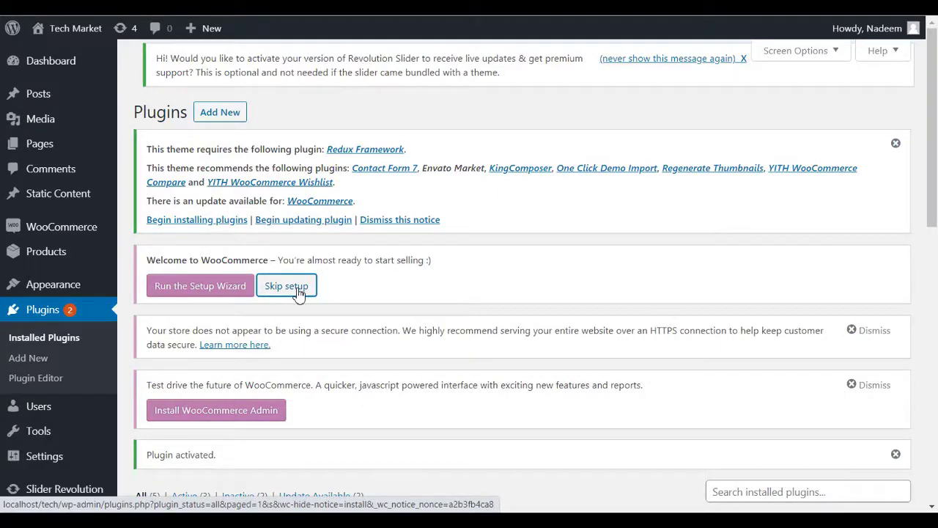
pyautogui.click(297, 290)
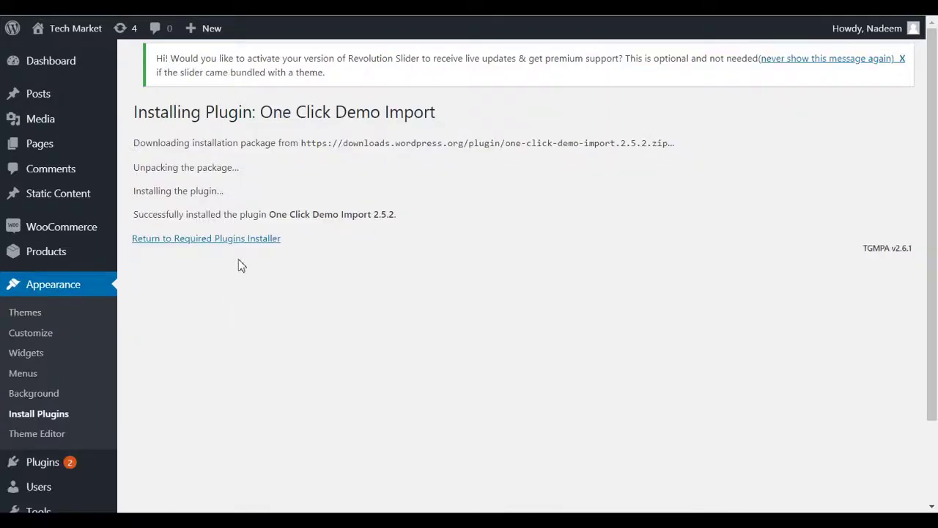
pyautogui.click(242, 240)
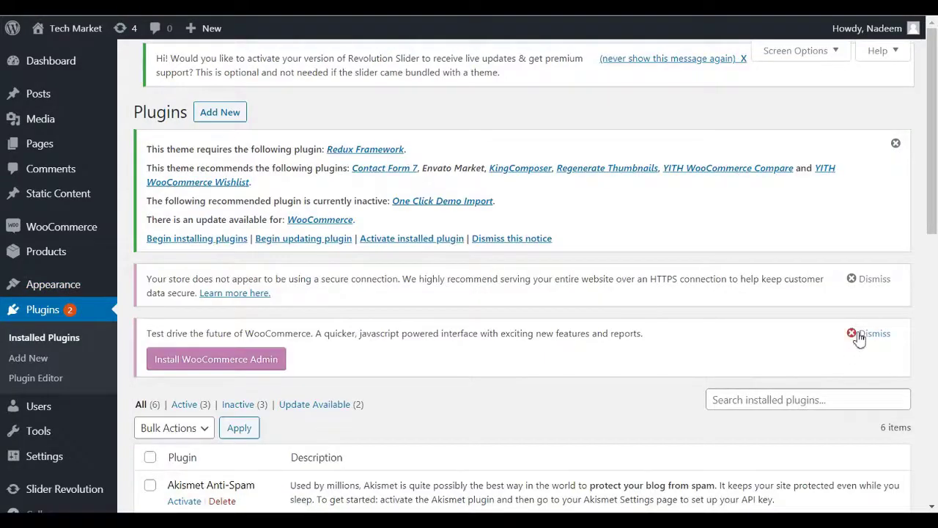
pyautogui.click(862, 336)
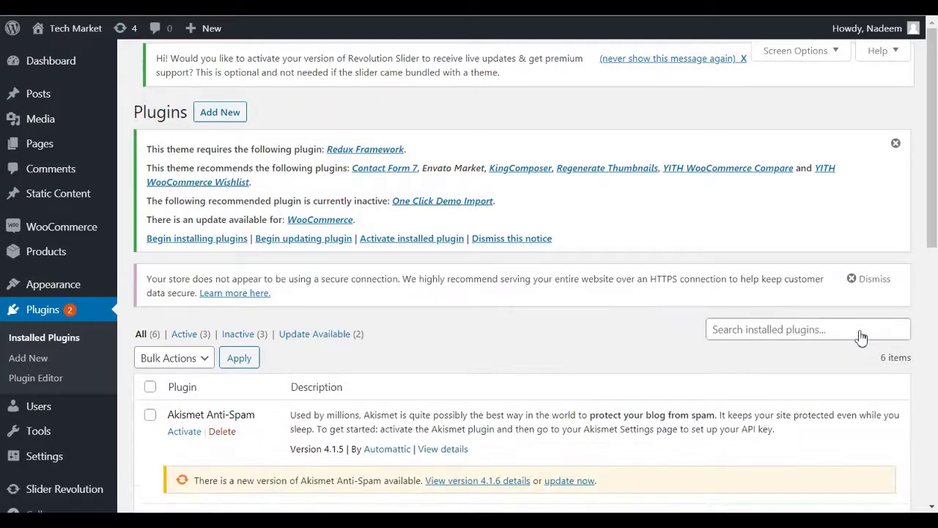
pyautogui.click(866, 286)
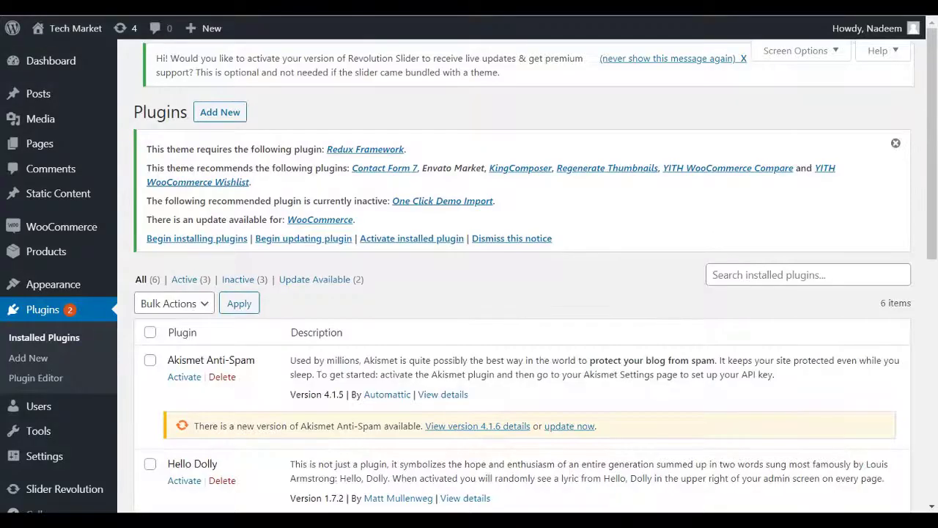
# Step: Bulk-install all of the theme's required and recommended plugins except WooCommerce and One Click Demo Import
pyautogui.click(197, 238)
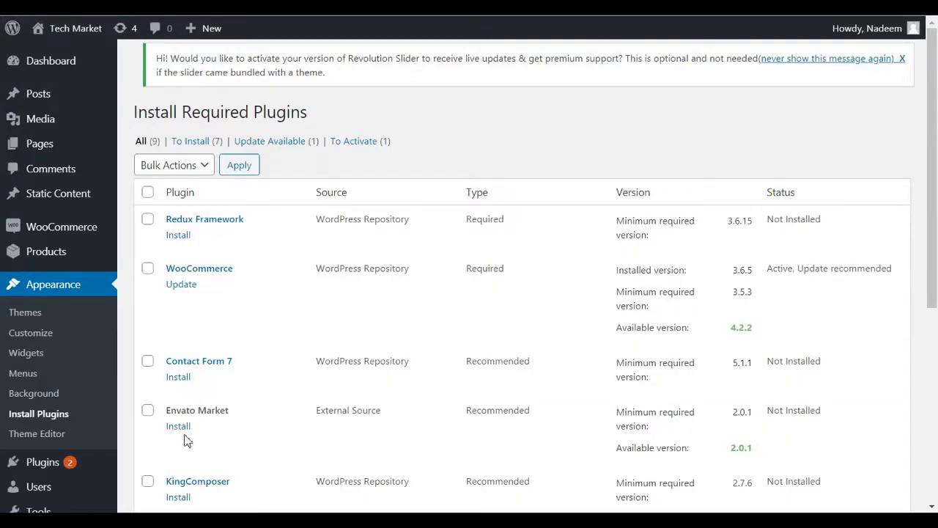
pyautogui.click(148, 193)
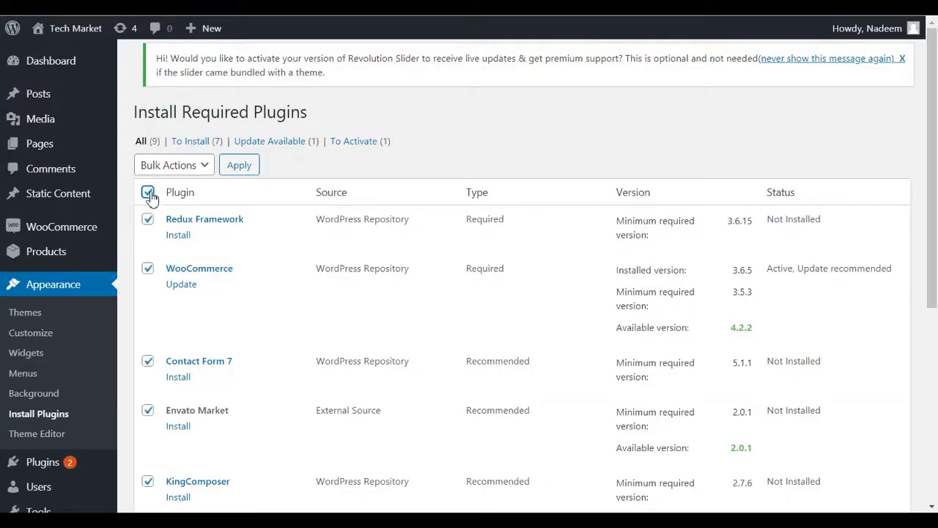
pyautogui.click(149, 269)
pyautogui.scroll(-3, 155, 416)
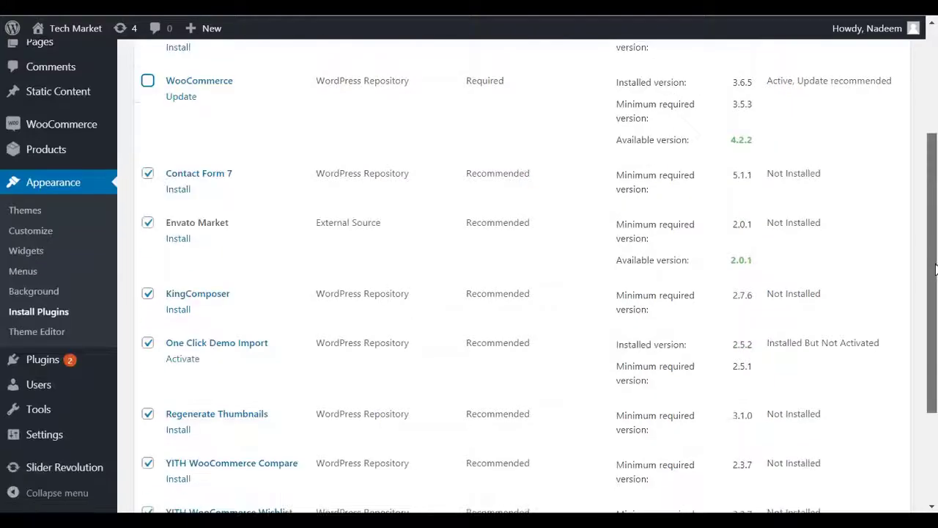
pyautogui.click(148, 344)
pyautogui.scroll(-3, 430, 289)
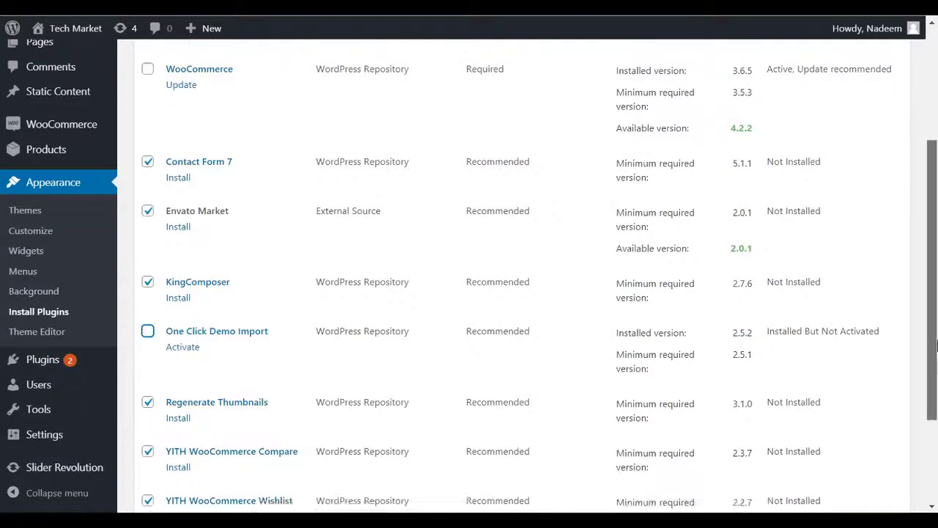
pyautogui.click(197, 438)
pyautogui.click(158, 472)
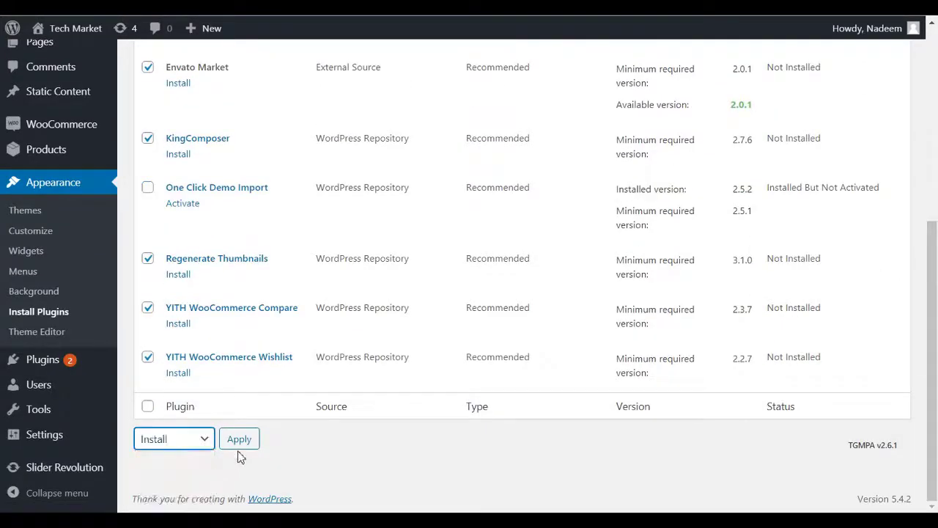
pyautogui.click(240, 443)
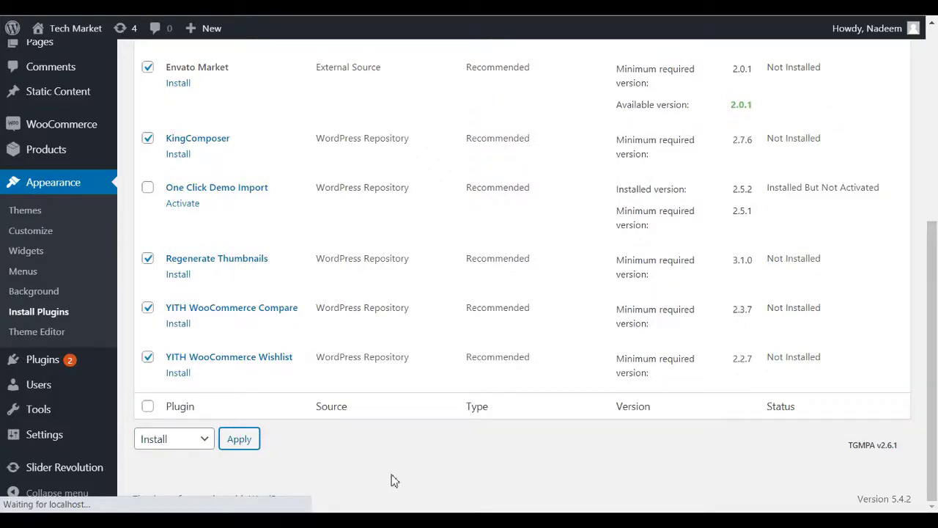
# Step: Open the Tech Market site's front end in a new tab during the bulk installation
pyautogui.rightClick(75, 27)
pyautogui.click(95, 33)
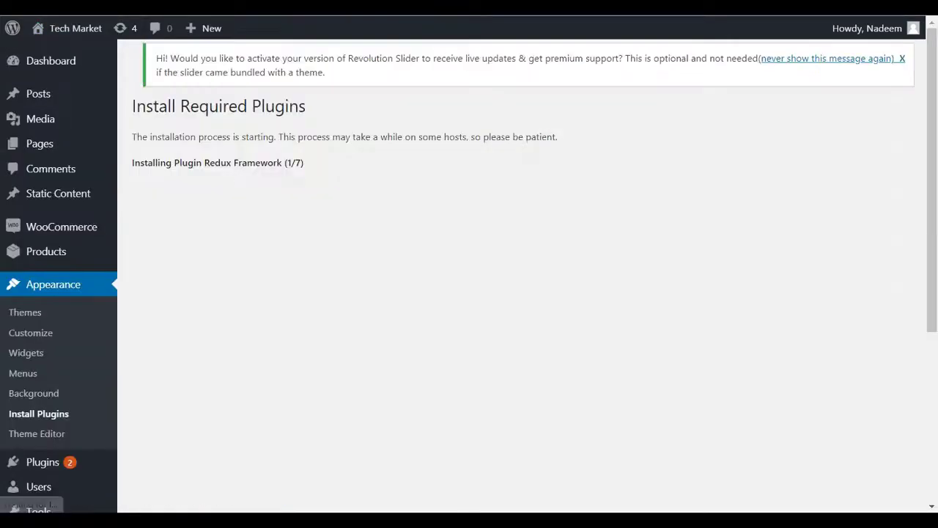
# Step: Switch to the site's front end and open the "Hello world!" post from the recent posts
pyautogui.hotkey('ctrl', 'Tab')
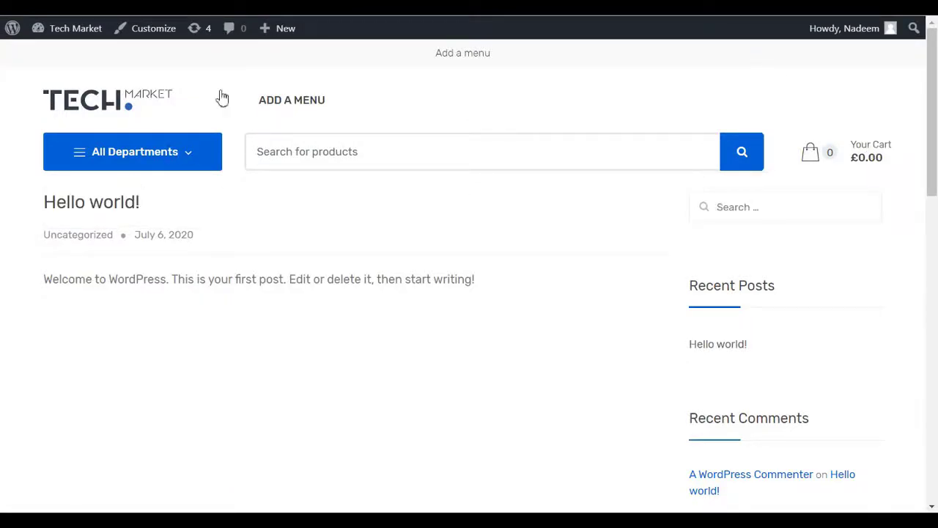
pyautogui.hotkey('ctrl', 'Tab')
pyautogui.hotkey('ctrl', 'Tab')
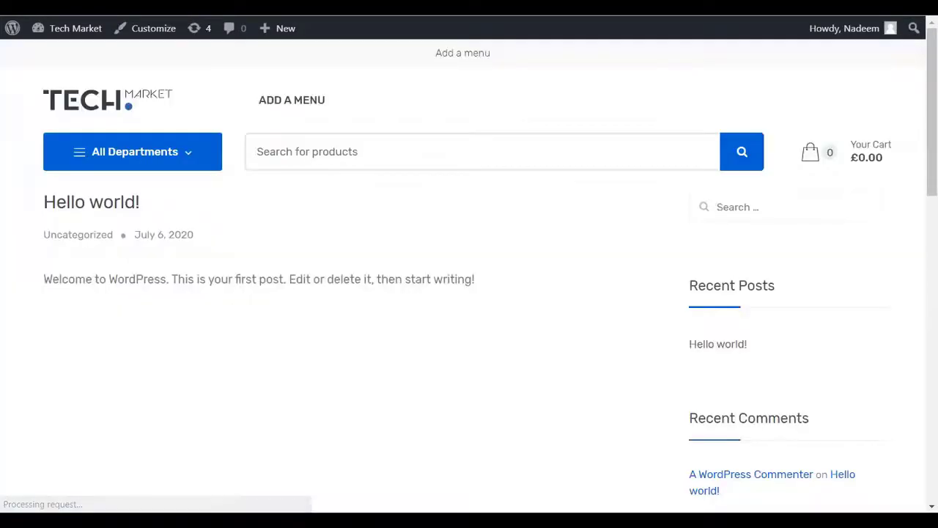
pyautogui.scroll(-1, 937, 223)
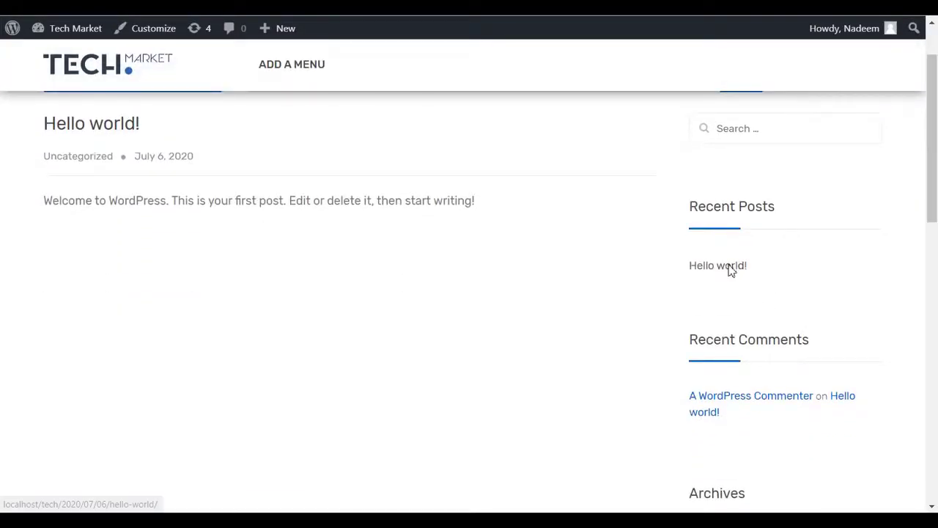
pyautogui.click(730, 268)
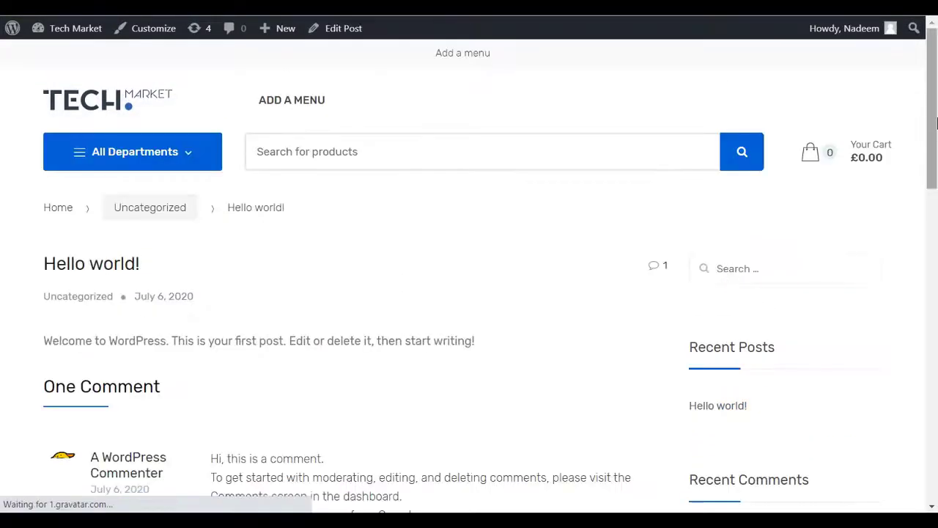
# Step: Post the comment "Hi I`m a web developer. If you want to hire me I`m available." on the post and view it in the thread
pyautogui.scroll(-1, 934, 152)
pyautogui.moveTo(934, 153); pyautogui.dragTo(922, 247)
pyautogui.click(150, 349)
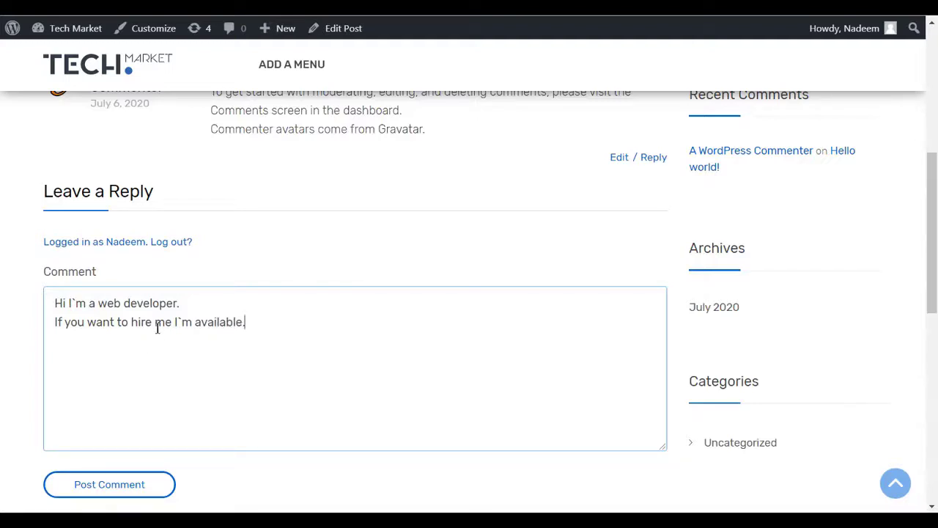
pyautogui.click(129, 495)
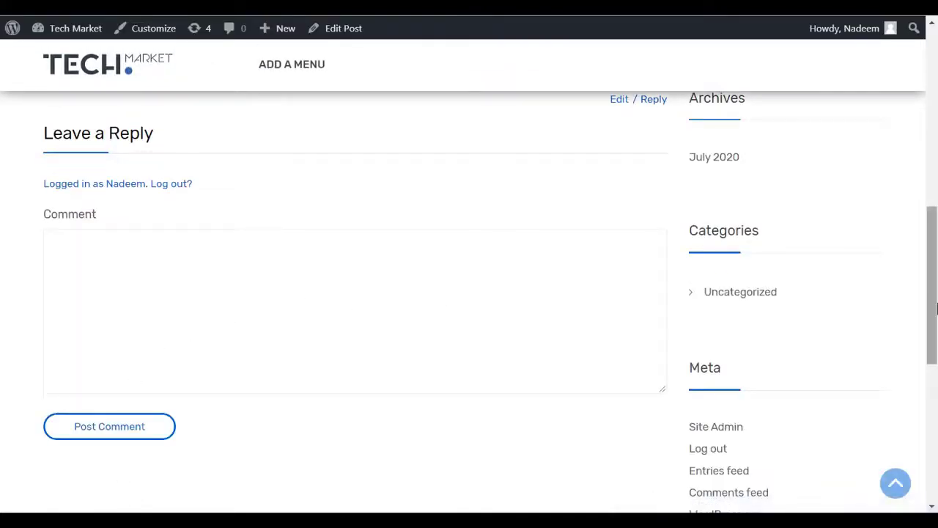
pyautogui.moveTo(934, 296); pyautogui.dragTo(935, 217)
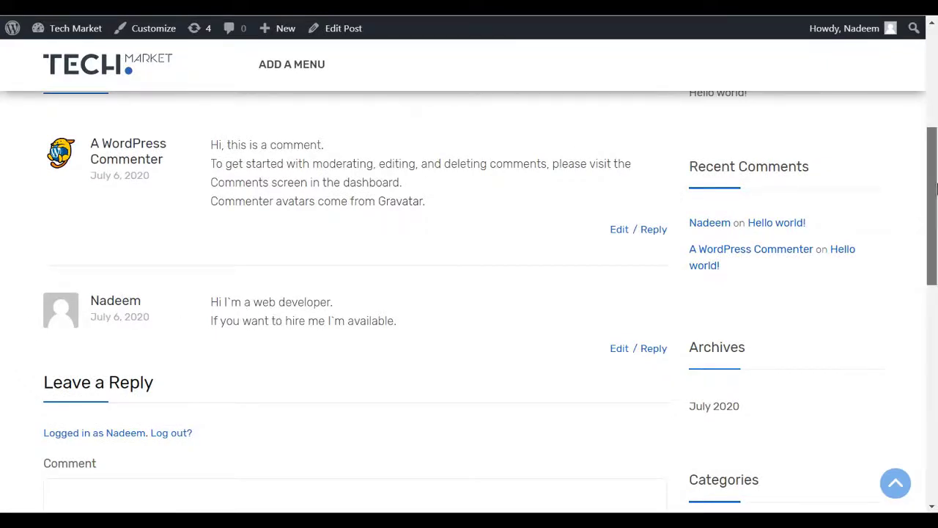
pyautogui.moveTo(935, 189); pyautogui.dragTo(935, 181)
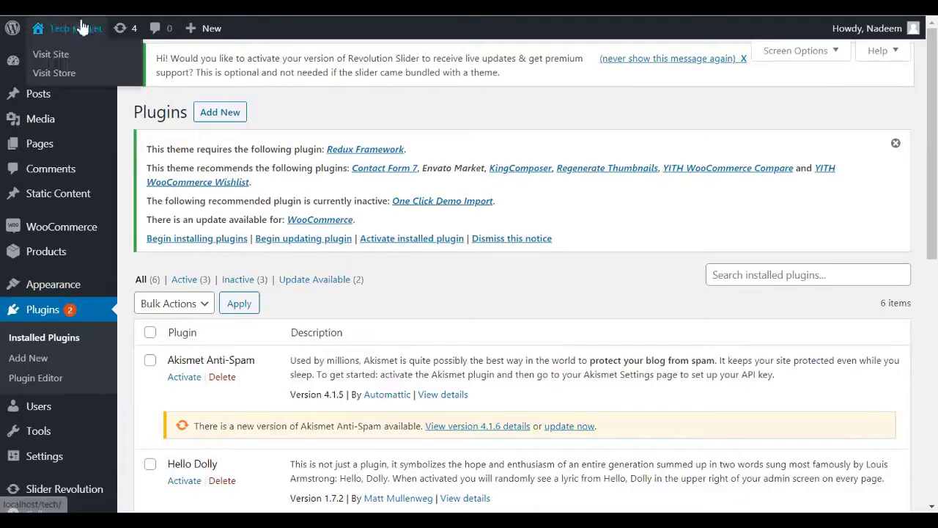
# Step: Return to the bulk plugin installation and check which of the plugins have been installed
pyautogui.click(76, 30)
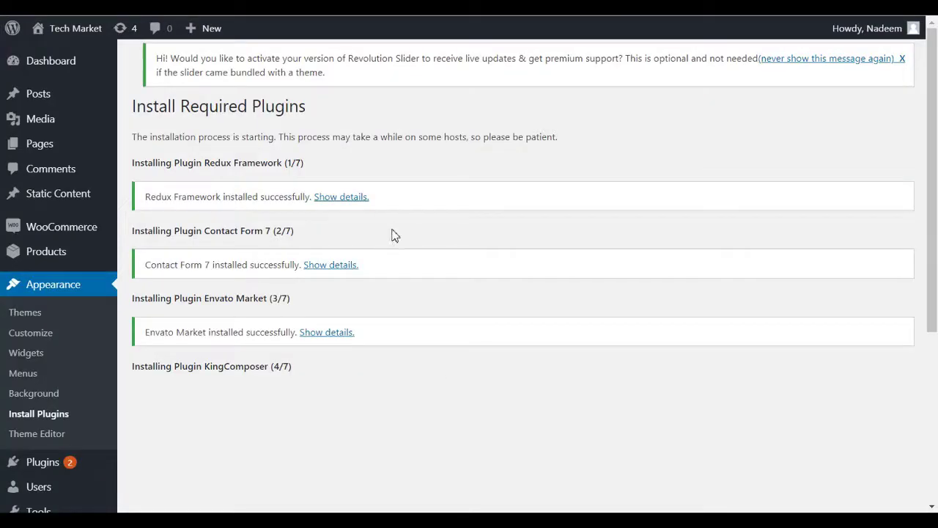
pyautogui.moveTo(560, 139); pyautogui.dragTo(483, 139)
pyautogui.click(513, 154)
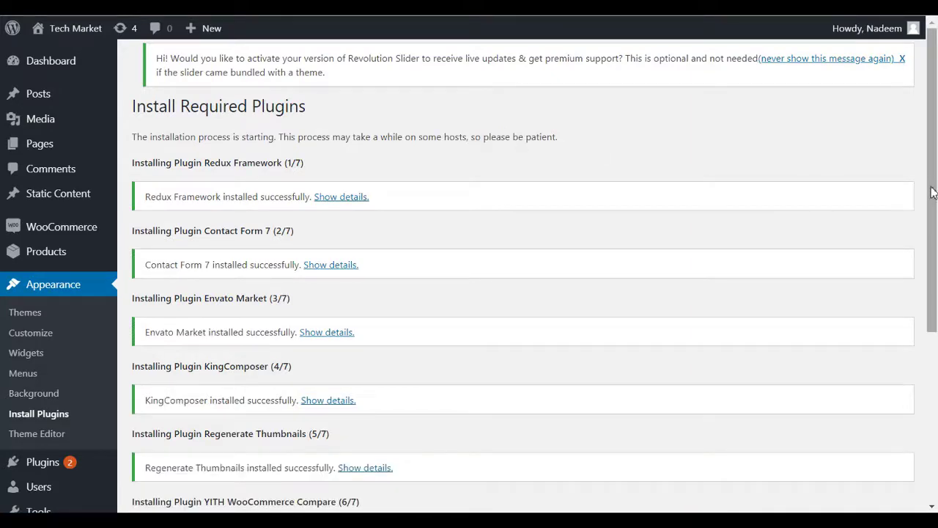
pyautogui.moveTo(936, 175); pyautogui.dragTo(936, 149)
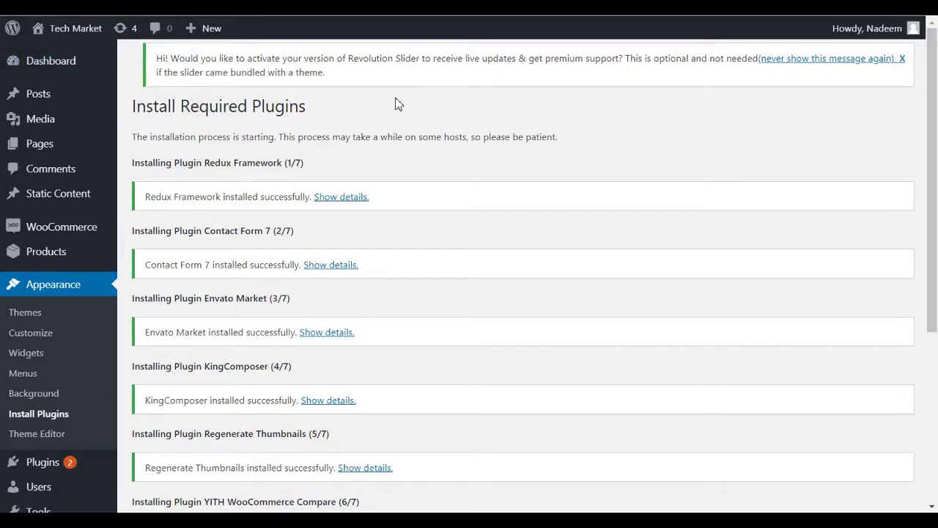
pyautogui.scroll(-3, 172, 456)
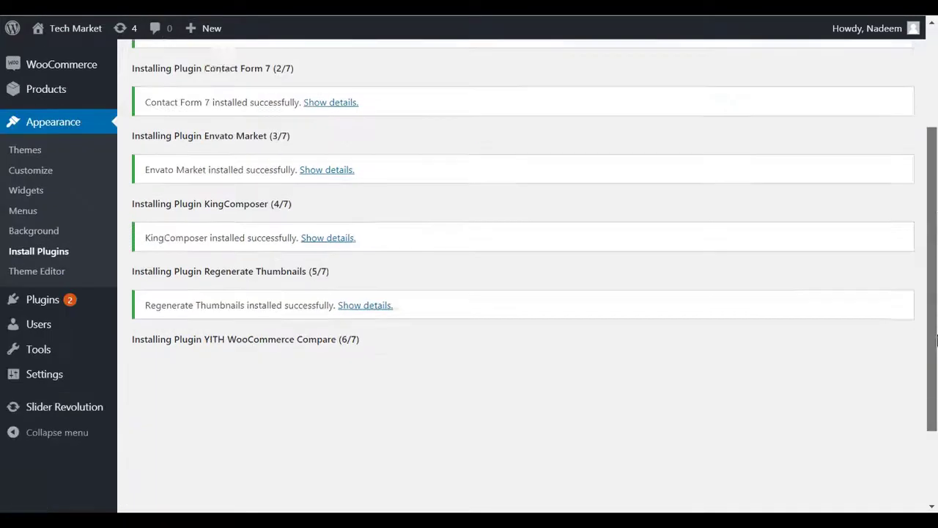
# Step: Open Slider Revolution in a new tab and look through its sliders, activation and system requirements sections
pyautogui.rightClick(76, 388)
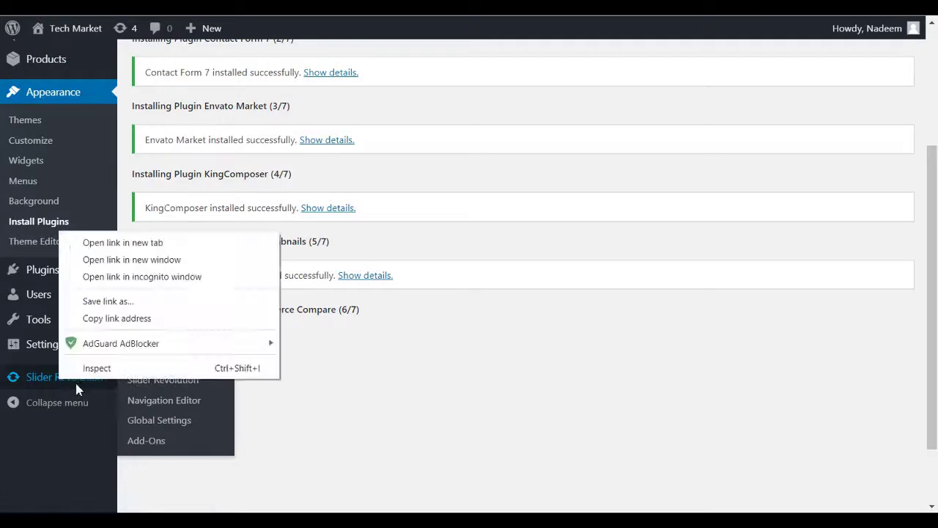
pyautogui.click(100, 242)
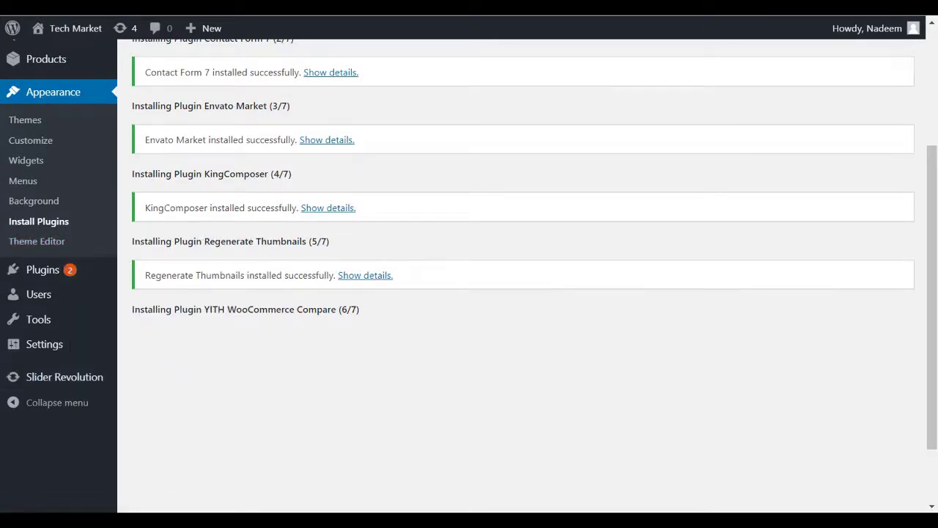
pyautogui.hotkey('ctrl', 'Tab')
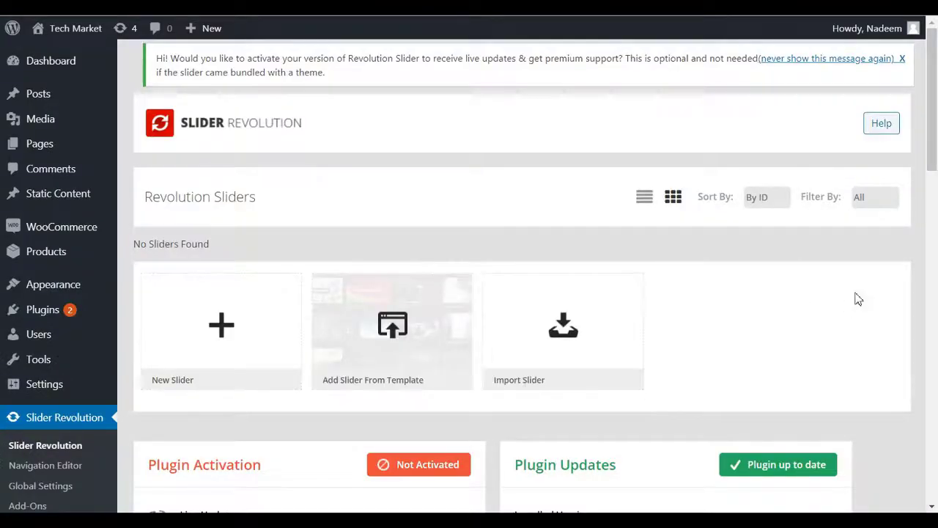
pyautogui.moveTo(937, 126); pyautogui.dragTo(925, 294)
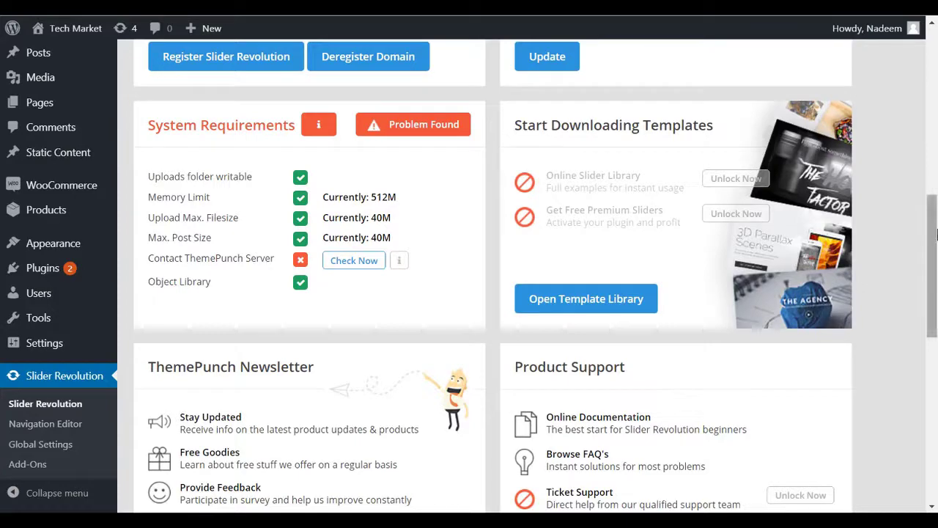
pyautogui.moveTo(936, 233); pyautogui.dragTo(893, 59)
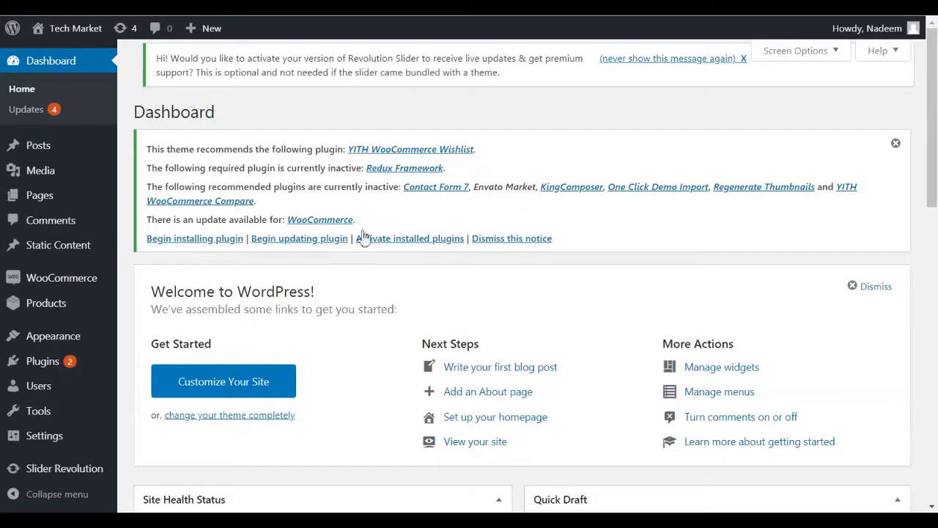
# Step: Bulk-activate all of the theme's installed but inactive required and recommended plugins
pyautogui.click(409, 243)
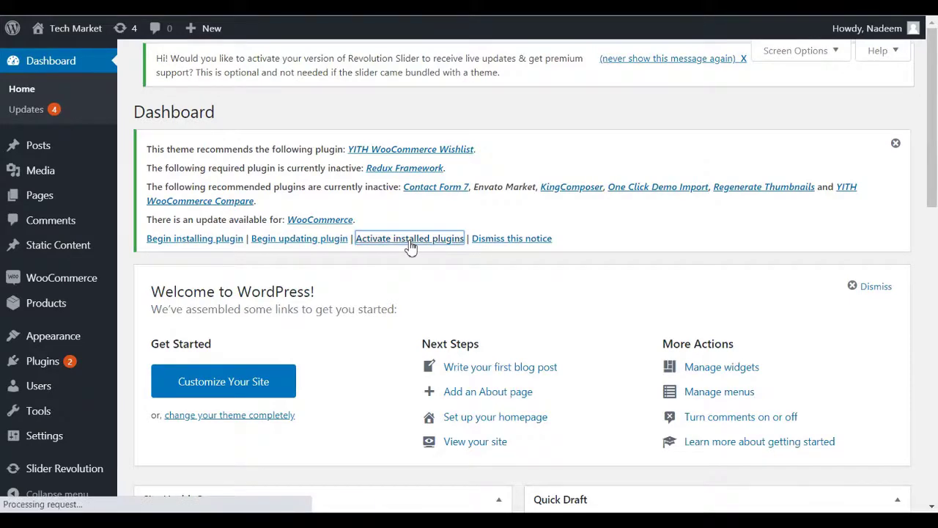
pyautogui.scroll(-3, 931, 170)
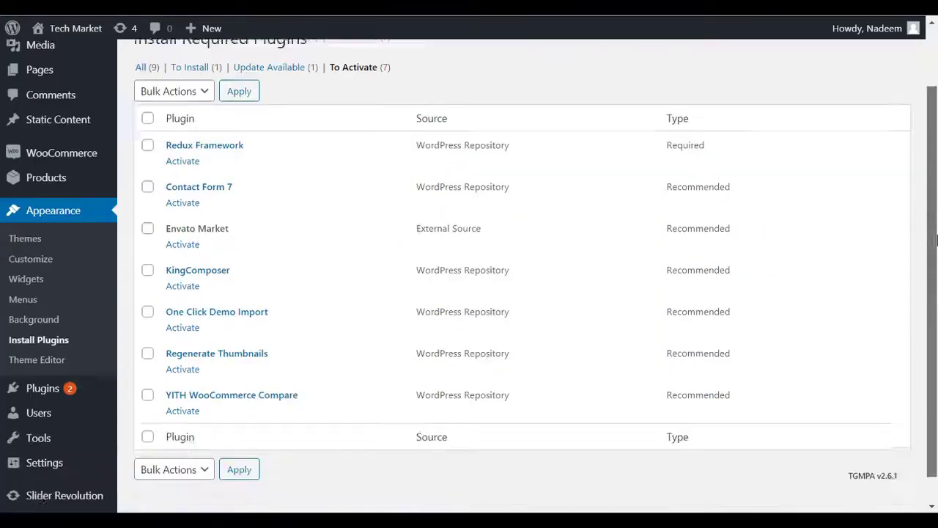
pyautogui.scroll(3, 923, 132)
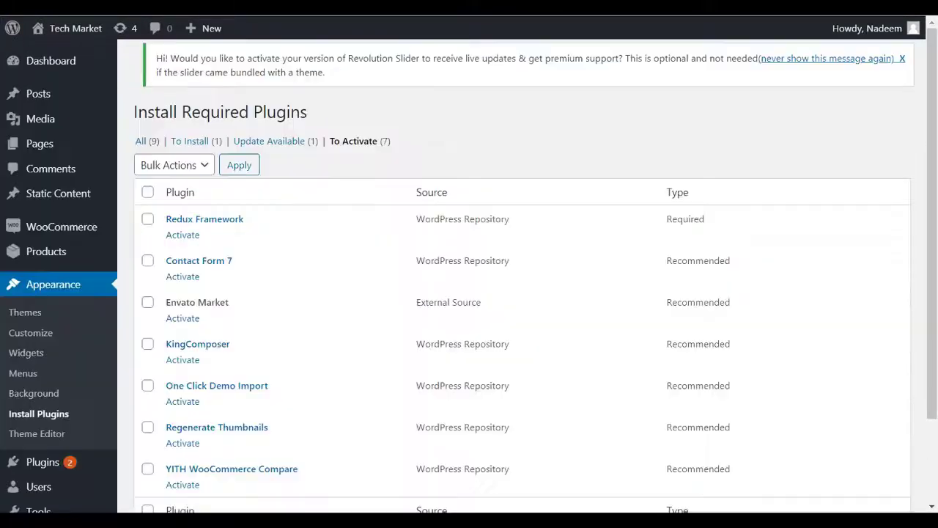
pyautogui.click(147, 192)
pyautogui.click(174, 166)
pyautogui.click(198, 212)
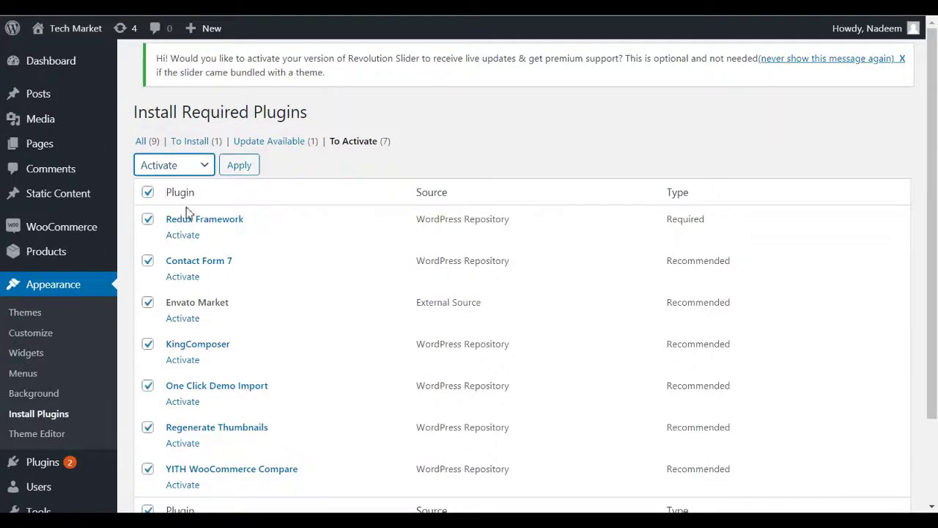
pyautogui.click(250, 165)
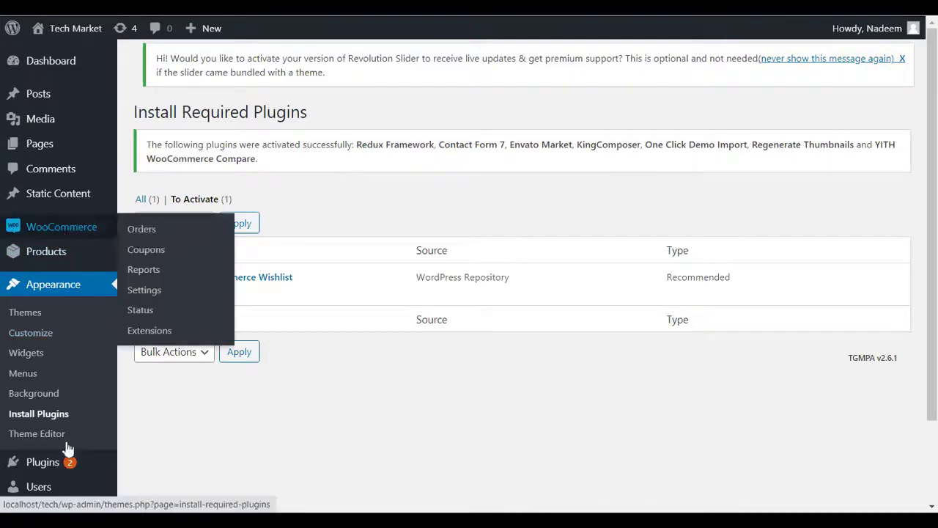
# Step: Look over the KingComposer general settings and open the theme's demo data import page
pyautogui.click(63, 397)
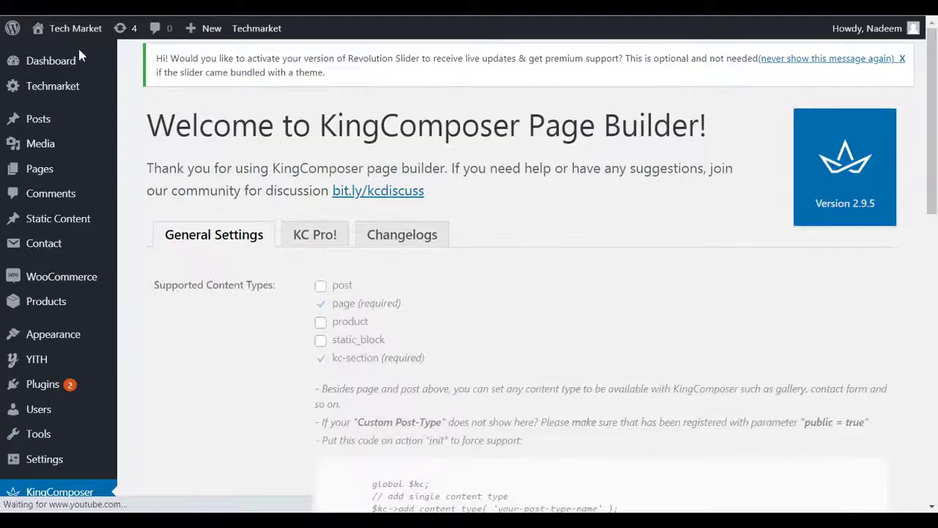
pyautogui.moveTo(933, 95); pyautogui.dragTo(935, 190)
pyautogui.moveTo(69, 176)
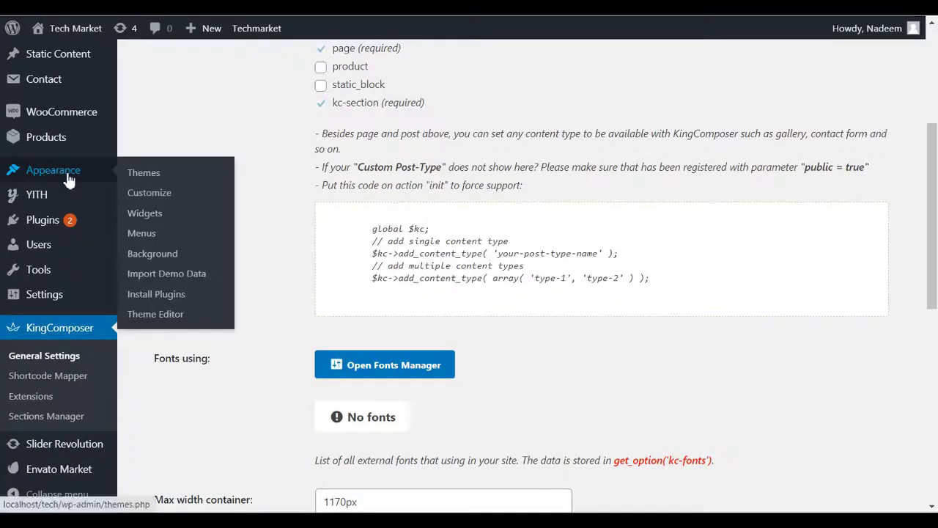
pyautogui.rightClick(75, 27)
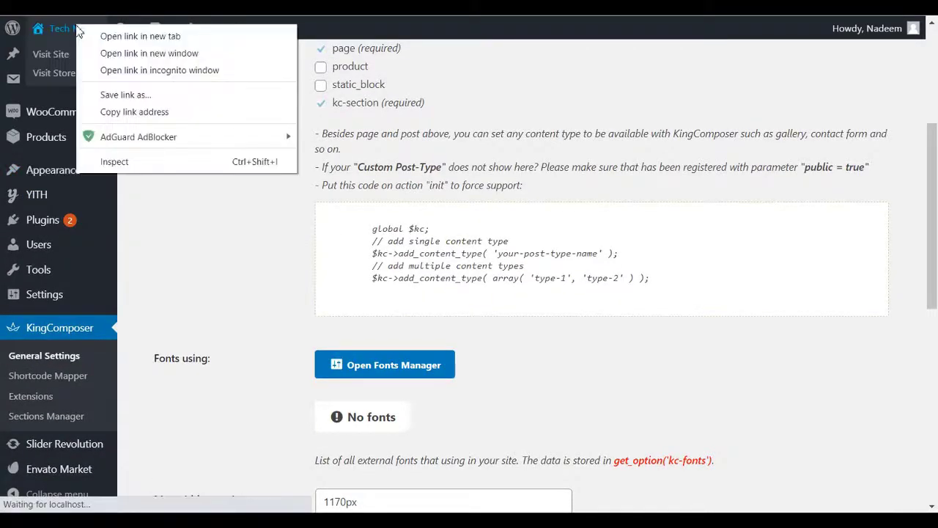
pyautogui.click(152, 111)
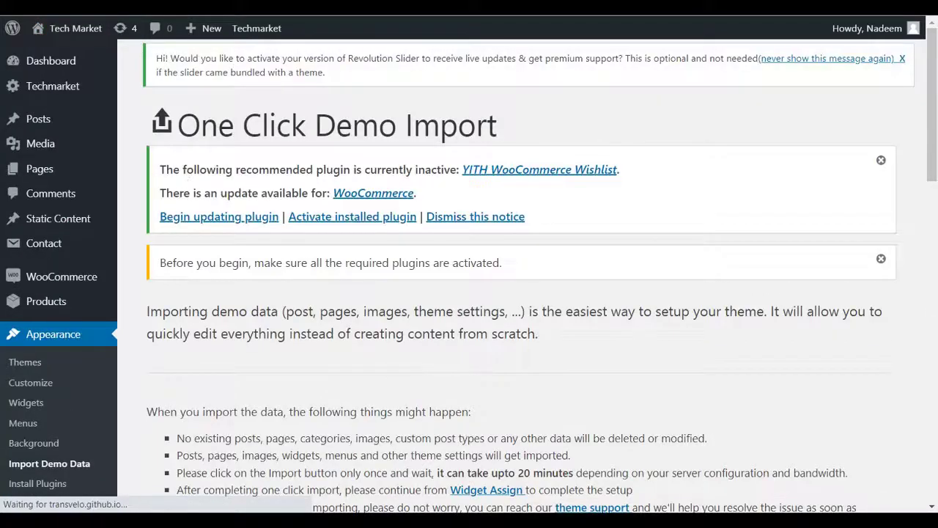
# Step: Activate the YITH WooCommerce Wishlist plugin and return to the demo data import page
pyautogui.click(379, 223)
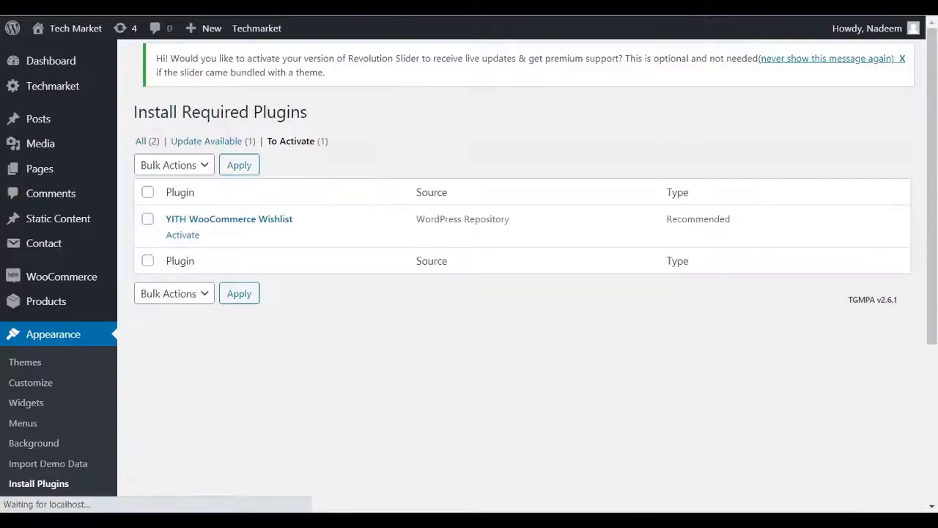
pyautogui.click(189, 236)
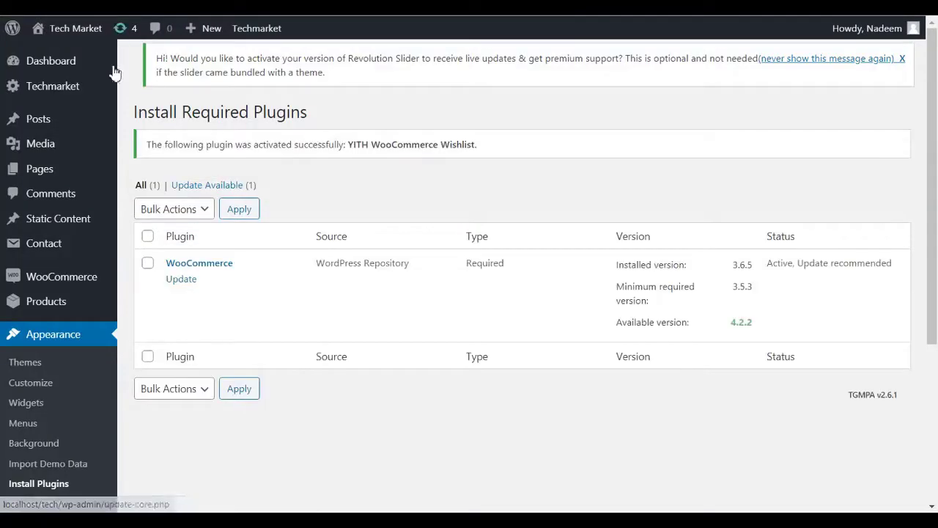
pyautogui.click(43, 464)
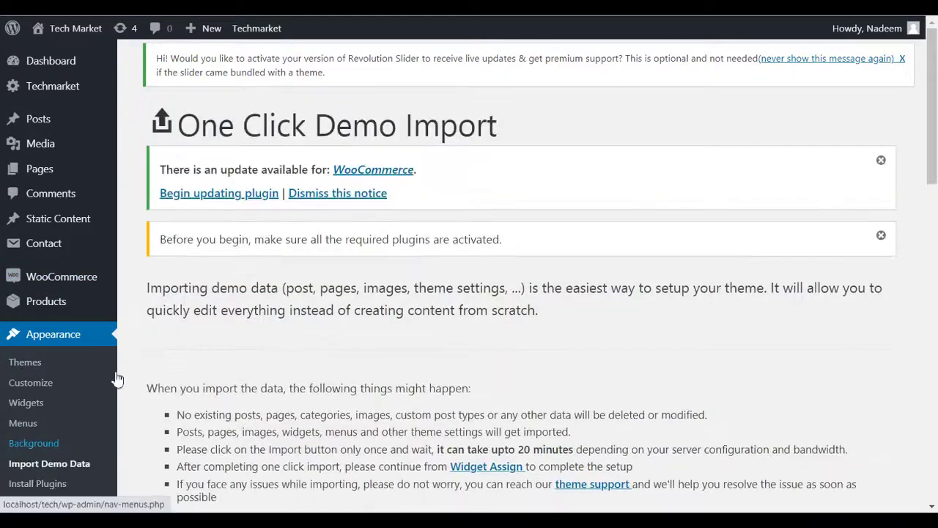
# Step: Read the demo import notes, including the expected import time, and browse the available demos
pyautogui.scroll(-1, 935, 181)
pyautogui.moveTo(935, 182); pyautogui.dragTo(933, 161)
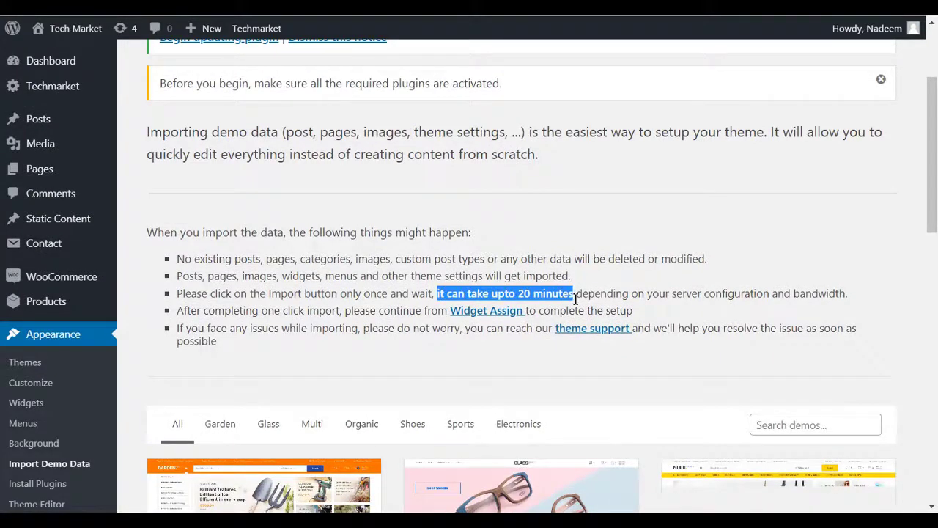
pyautogui.click(725, 306)
pyautogui.moveTo(935, 109); pyautogui.dragTo(935, 199)
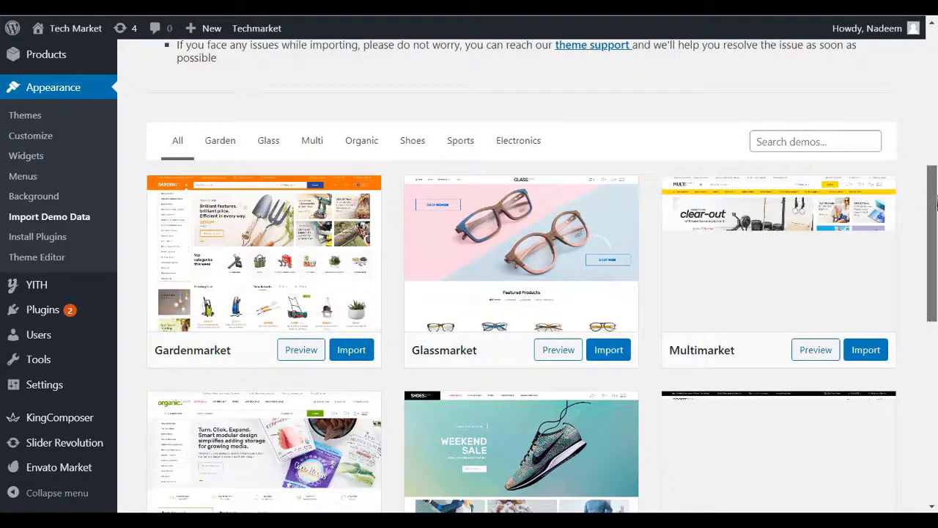
pyautogui.moveTo(936, 198); pyautogui.dragTo(934, 357)
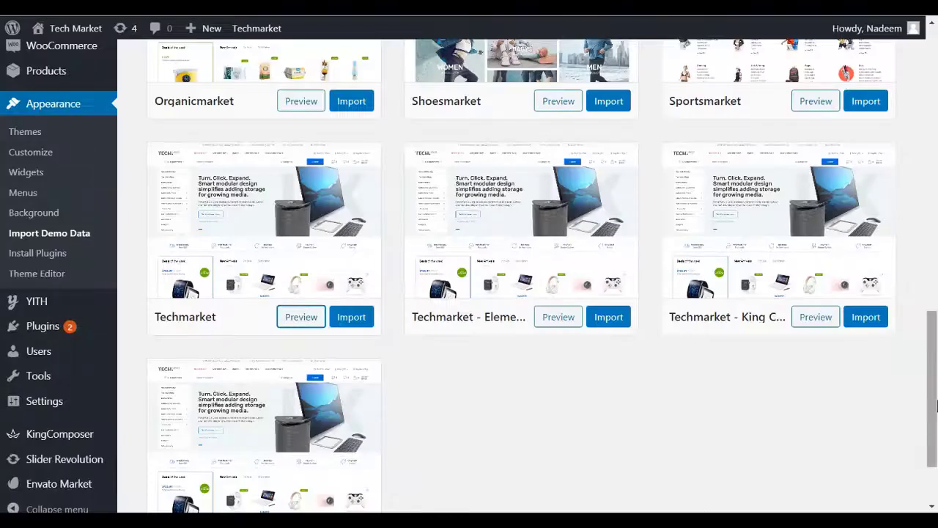
# Step: Review the Techmarket demo's preview site from the departments menu through the product sections to the footer
pyautogui.moveTo(929, 403); pyautogui.dragTo(915, 338)
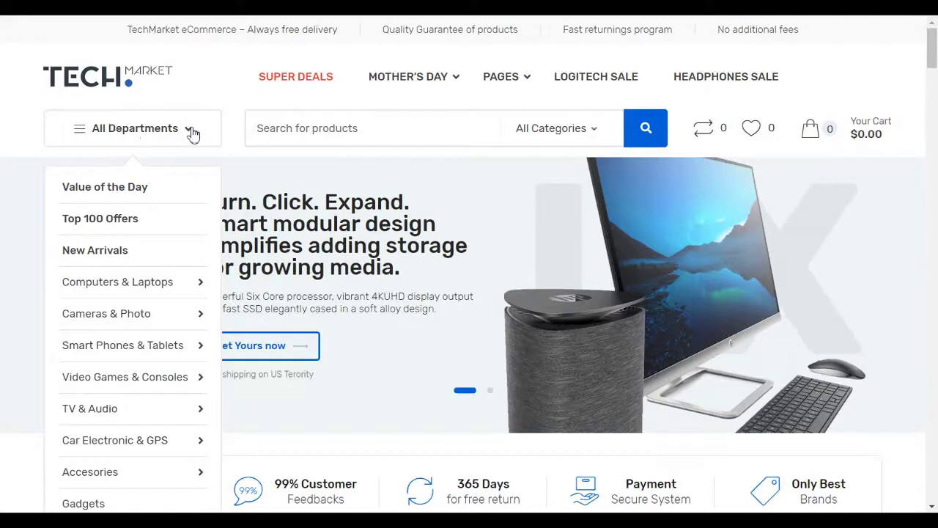
pyautogui.moveTo(181, 286)
pyautogui.moveTo(935, 46); pyautogui.dragTo(929, 97)
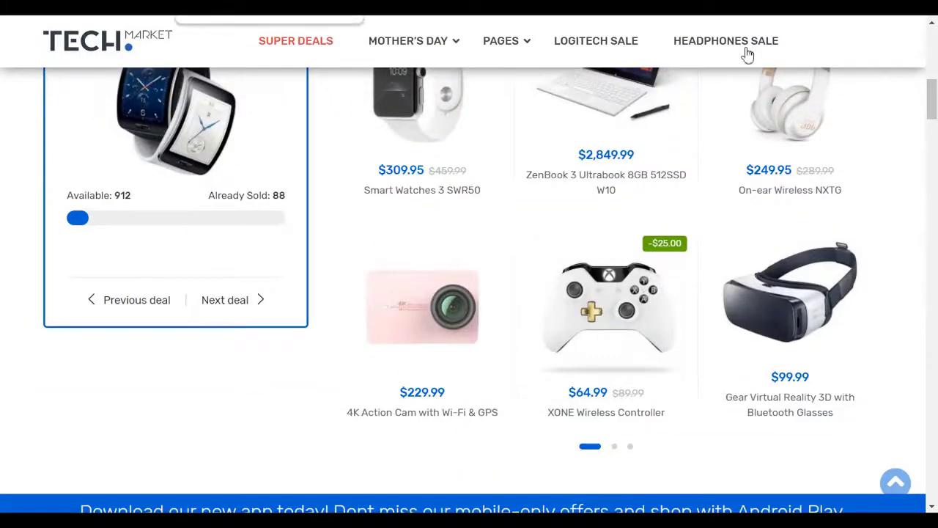
pyautogui.moveTo(933, 99); pyautogui.dragTo(934, 490)
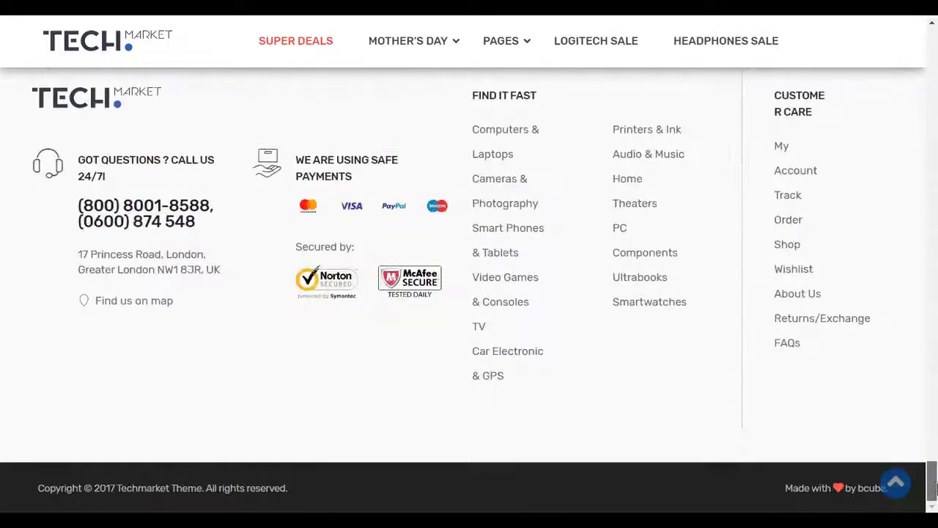
# Step: Start importing the Techmarket demo, read the import notice and confirm the import
pyautogui.click(898, 486)
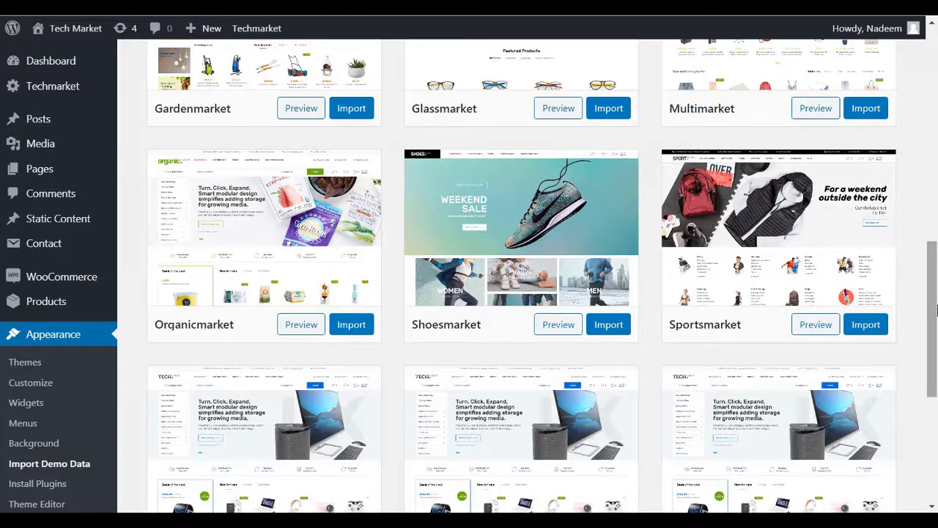
pyautogui.scroll(-1, 936, 308)
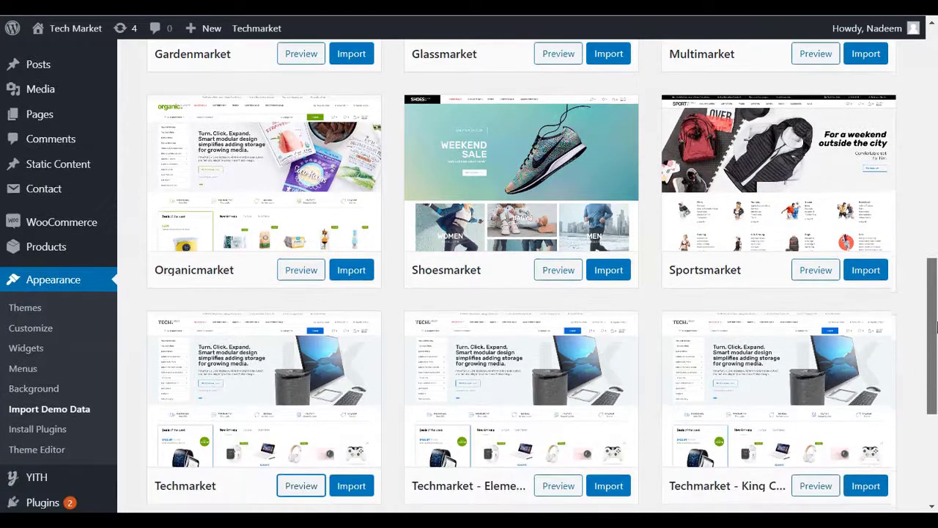
pyautogui.click(351, 487)
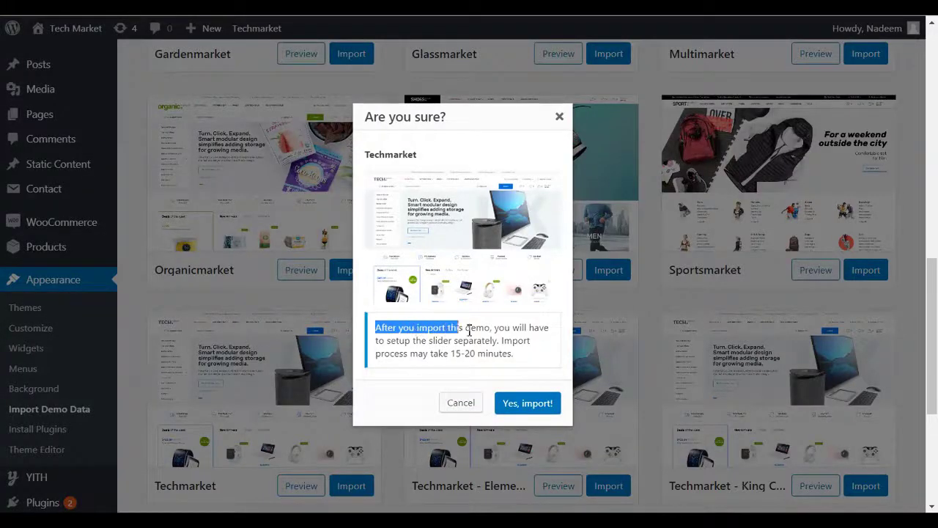
pyautogui.moveTo(538, 331); pyautogui.dragTo(537, 359)
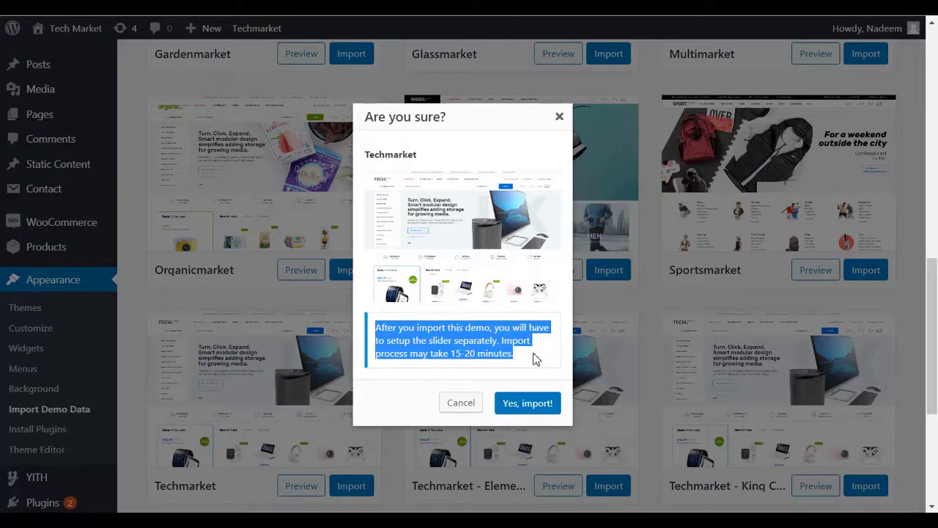
pyautogui.click(508, 410)
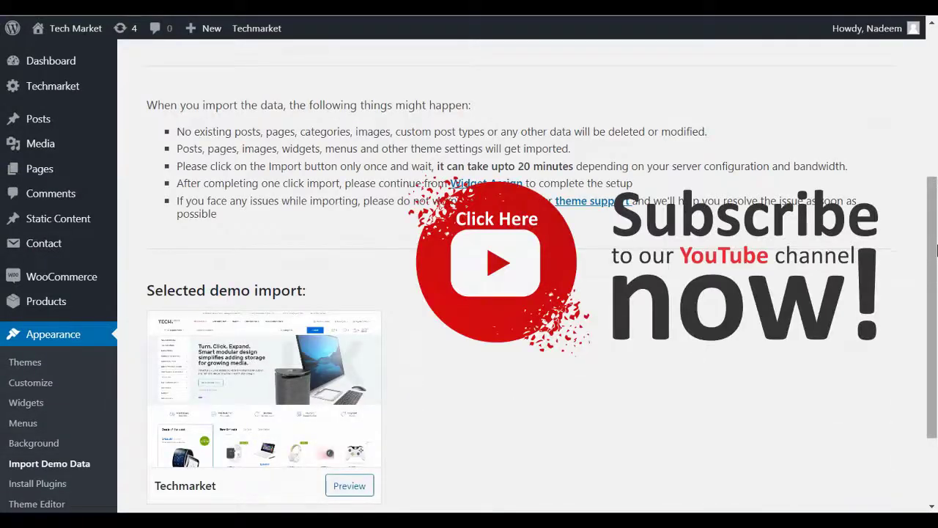
pyautogui.scroll(-3, 936, 251)
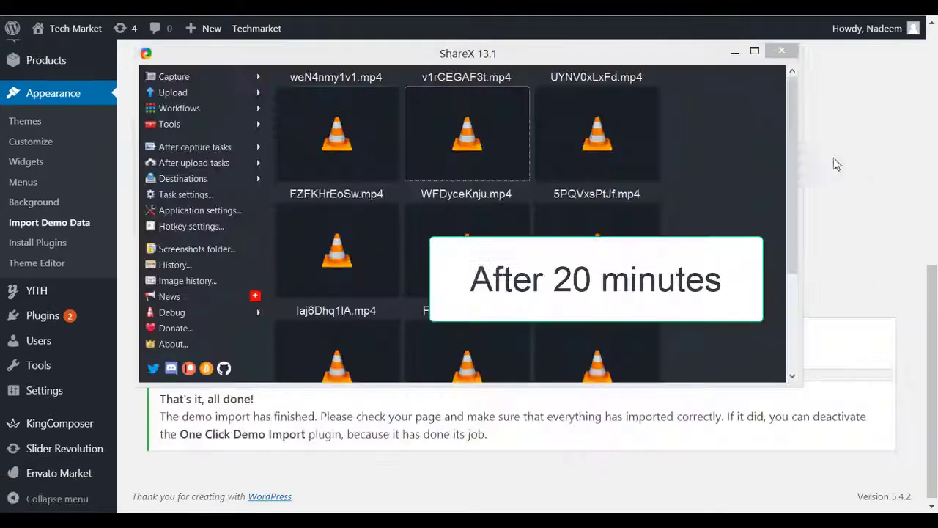
# Step: Put away the ShareX window, check the demo import page and open the Tech Market site in a new tab
pyautogui.click(735, 52)
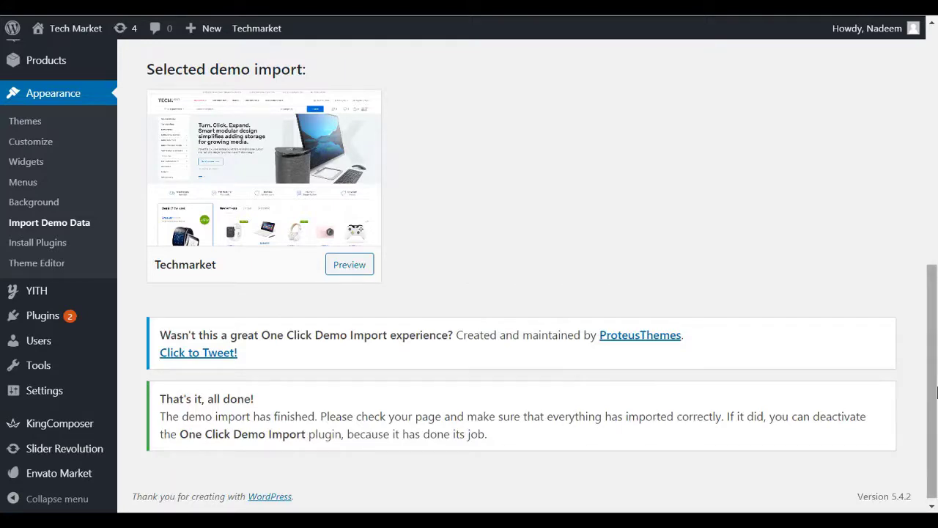
pyautogui.moveTo(937, 392); pyautogui.dragTo(931, 94)
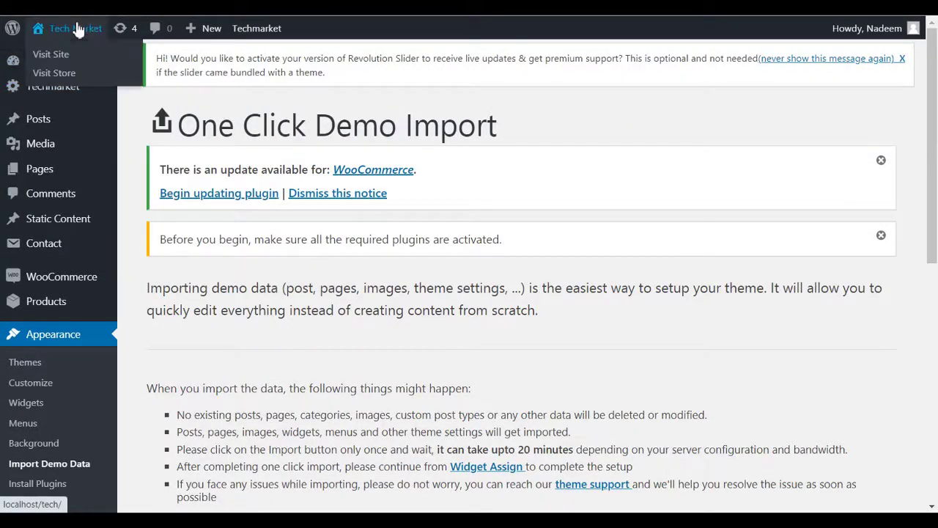
pyautogui.rightClick(78, 27)
pyautogui.click(146, 120)
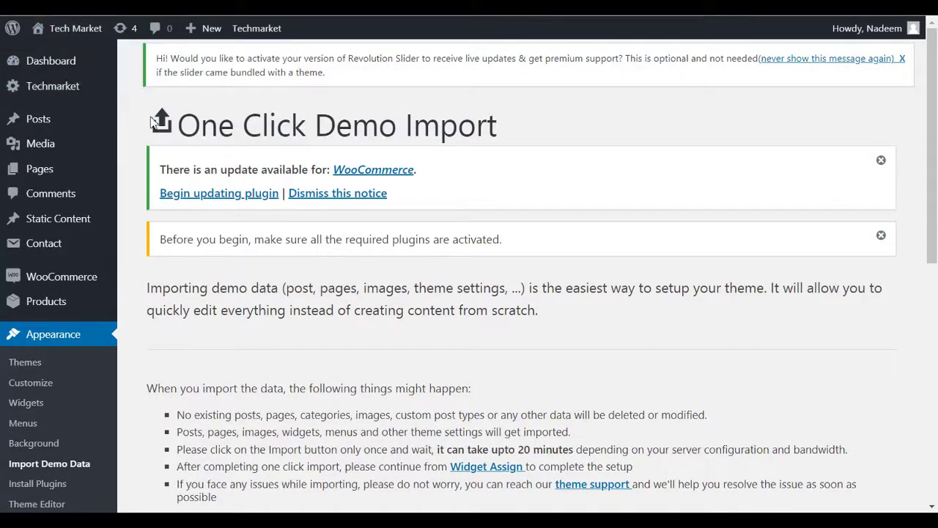
pyautogui.hotkey('ctrl', 'Tab')
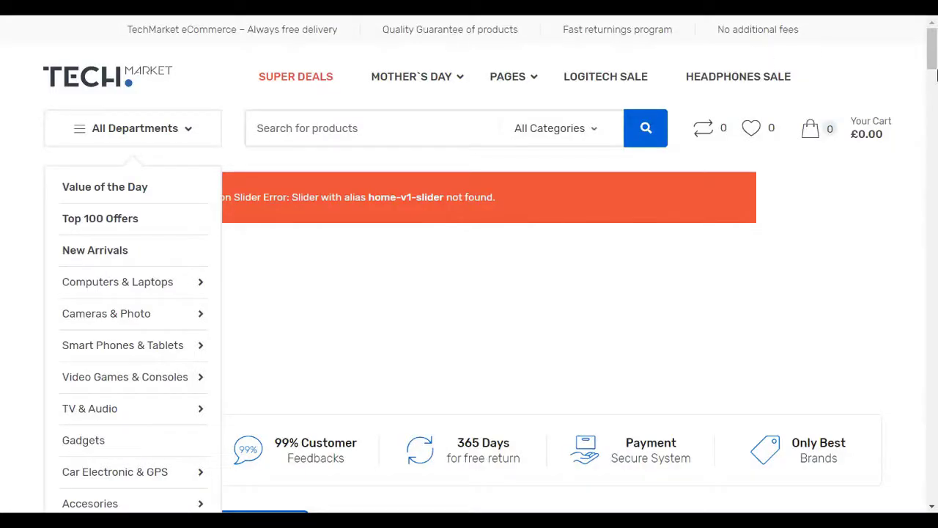
# Step: Look through the imported home page, from the weekly deals to the gadgets and mobile accessories section
pyautogui.scroll(-8, 936, 72)
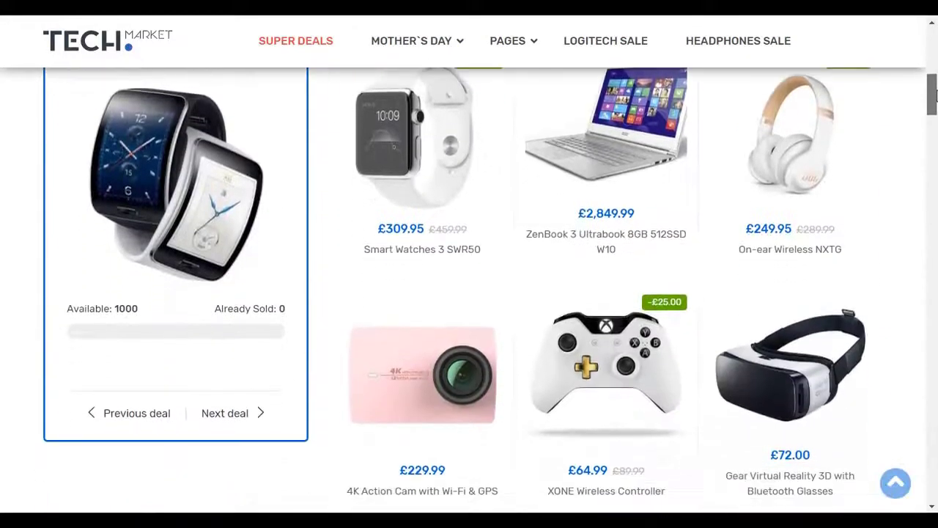
pyautogui.moveTo(936, 94); pyautogui.dragTo(936, 306)
pyautogui.scroll(4, 785, 314)
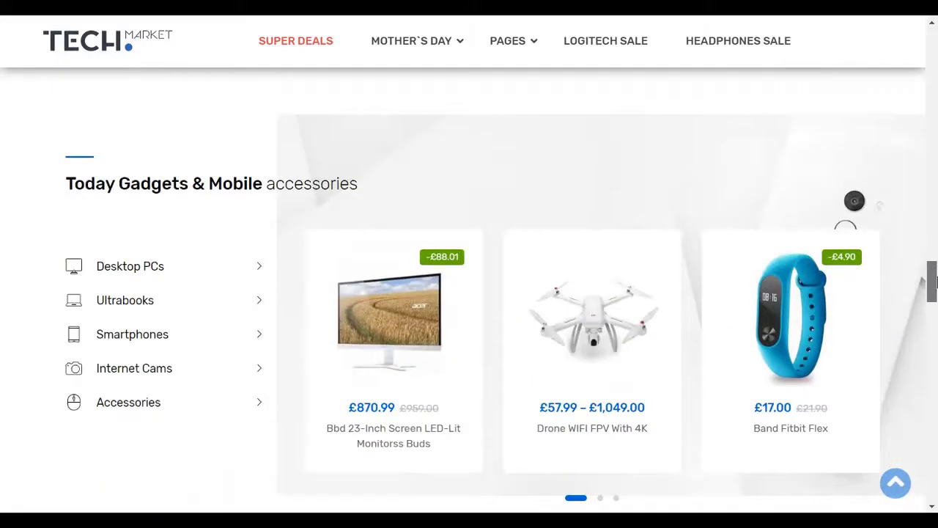
# Step: Open the Band Fitbit Flex product page and add one unit to the cart
pyautogui.click(781, 314)
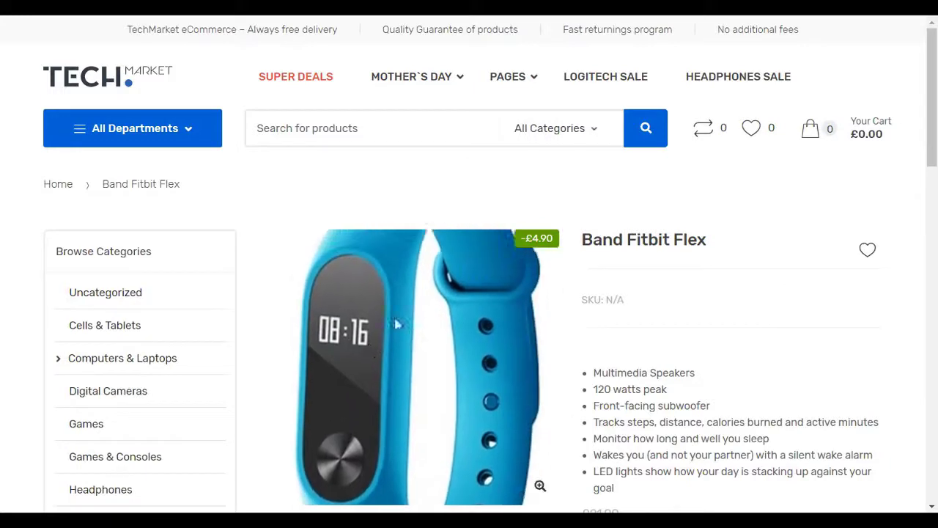
pyautogui.scroll(-1, 935, 145)
pyautogui.scroll(-3, 934, 145)
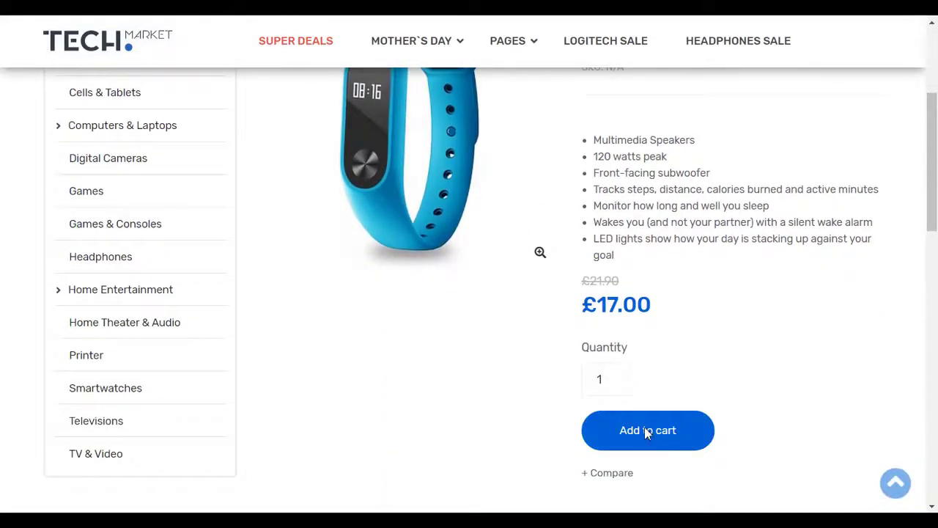
pyautogui.click(646, 430)
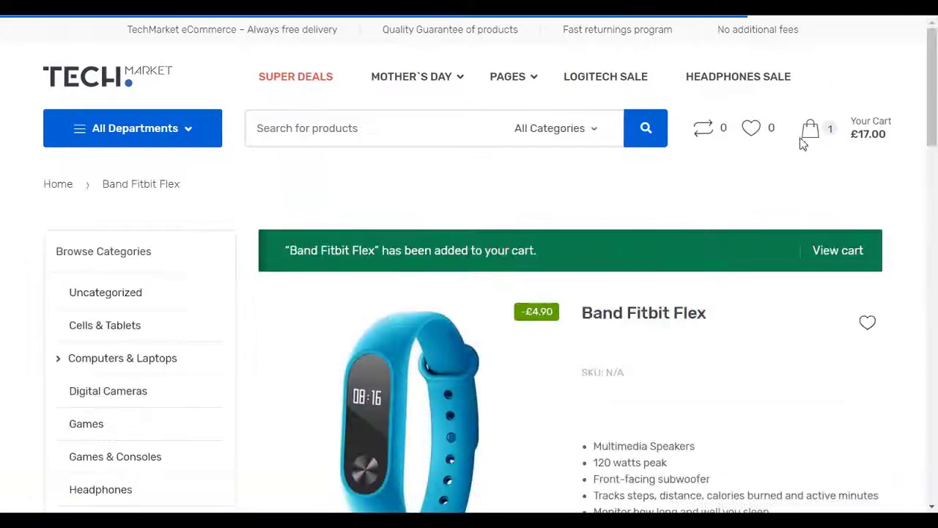
# Step: View the shopping cart with the Band Fitbit Flex and proceed to the checkout page
pyautogui.moveTo(865, 129)
pyautogui.click(733, 297)
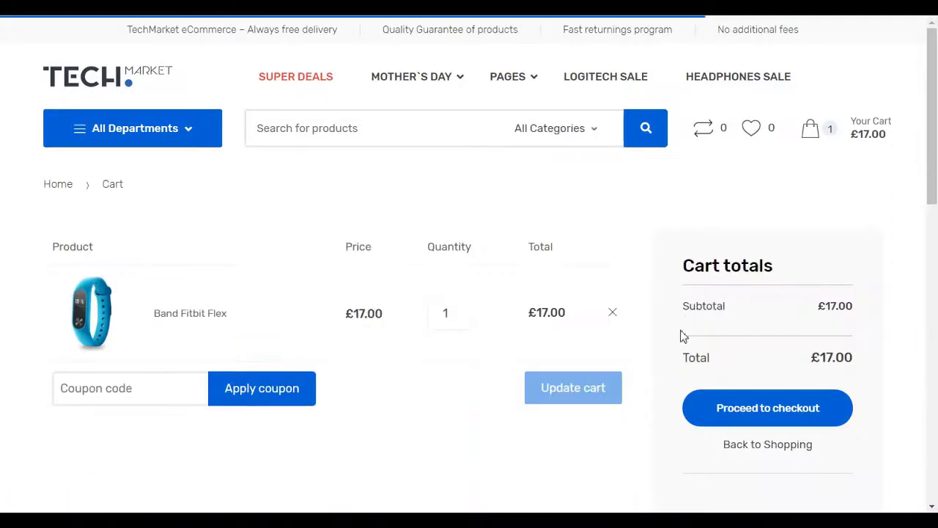
pyautogui.moveTo(934, 119); pyautogui.dragTo(935, 134)
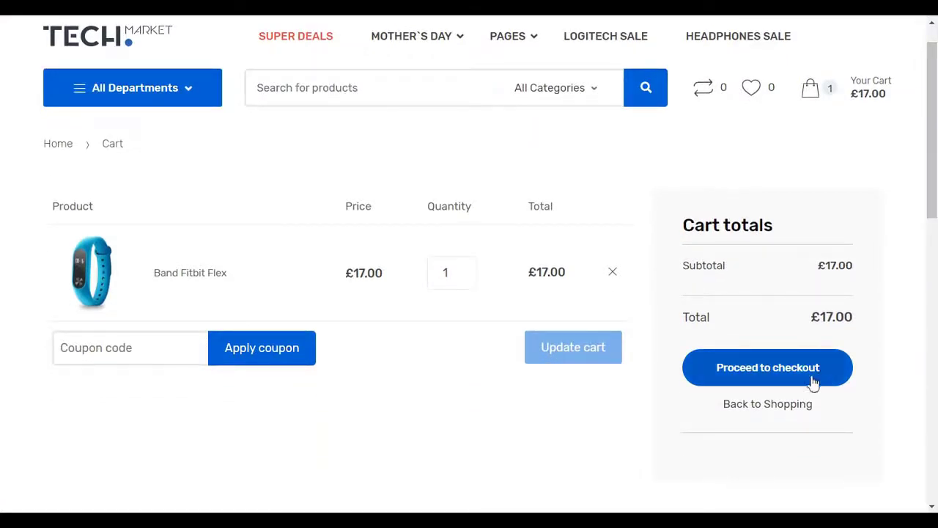
pyautogui.click(742, 370)
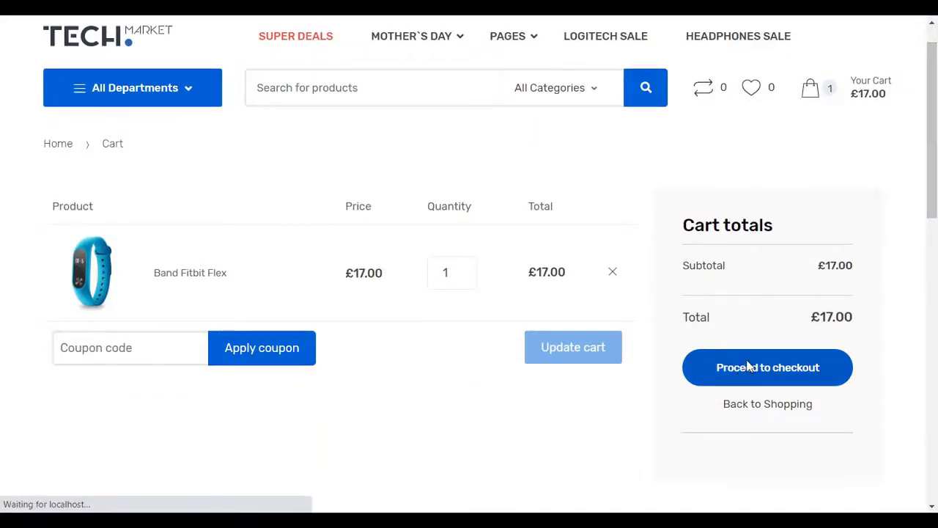
pyautogui.moveTo(932, 84)
pyautogui.mouseDown()
pyautogui.moveTo(920, 302)
pyautogui.moveTo(921, 90)
pyautogui.mouseUp()
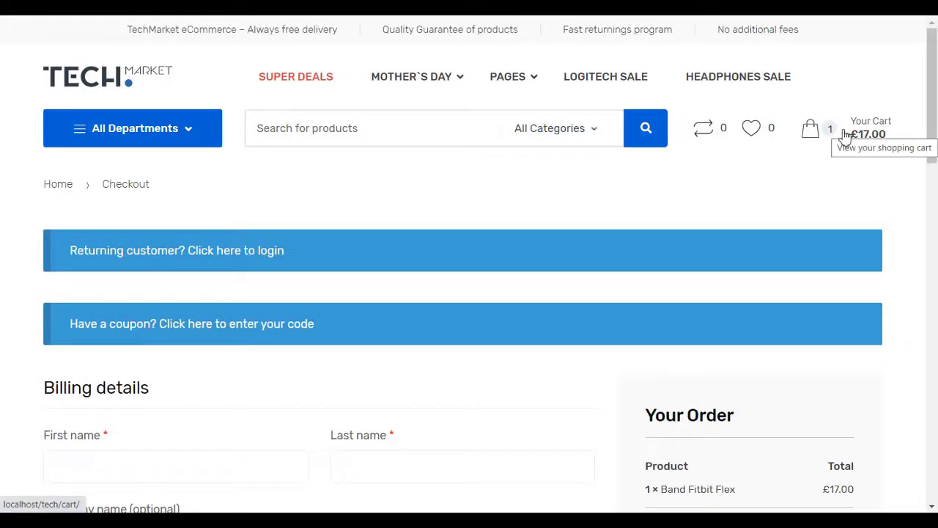
# Step: Open the Home v2 page and look over its layout
pyautogui.moveTo(508, 79)
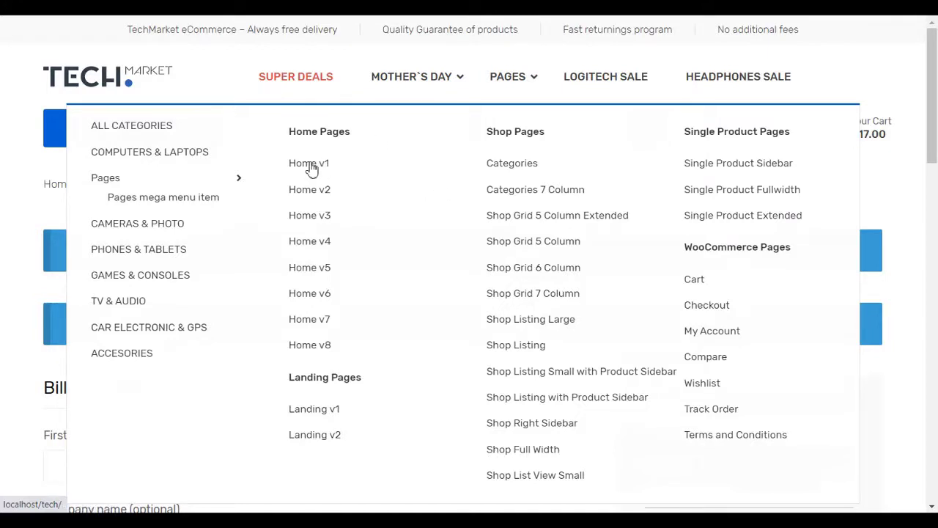
pyautogui.click(310, 192)
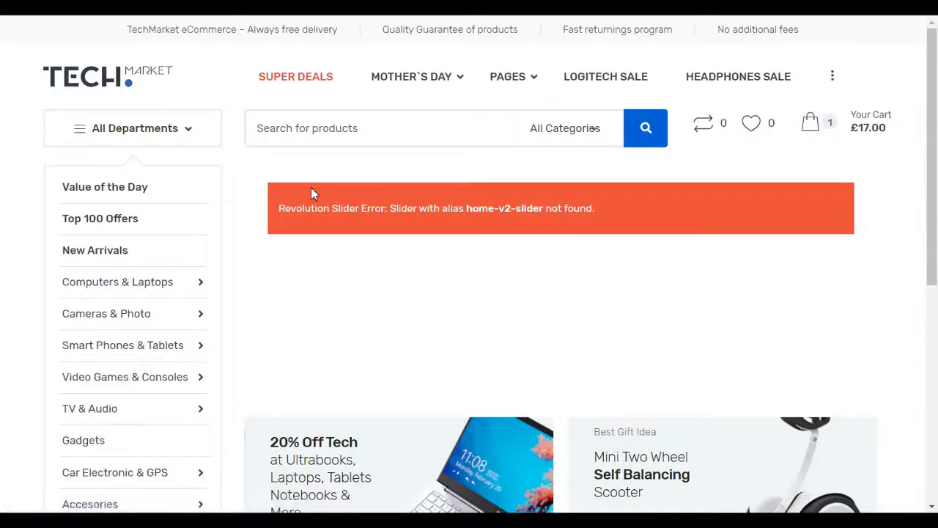
pyautogui.moveTo(936, 122); pyautogui.dragTo(931, 48)
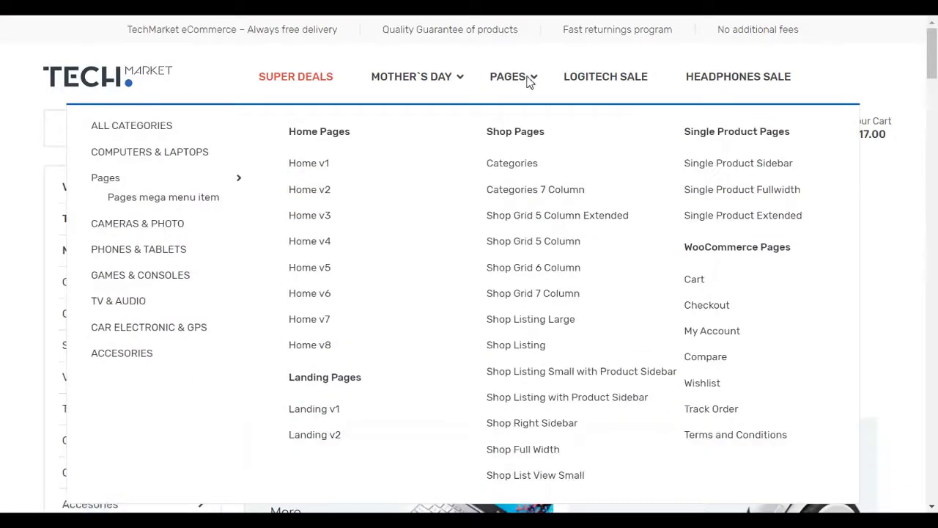
# Step: Open the Home v8 page and look through its weekly deals and product sections
pyautogui.click(237, 182)
pyautogui.moveTo(447, 85)
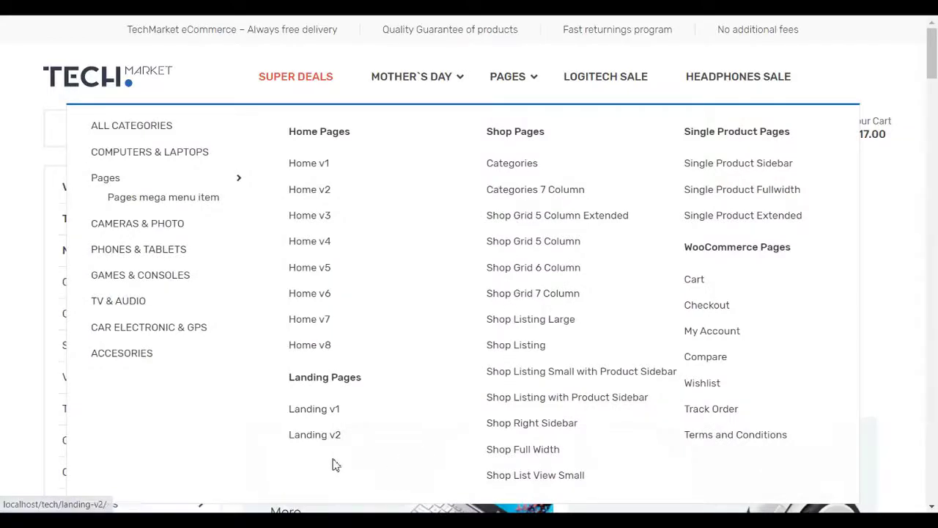
pyautogui.click(320, 347)
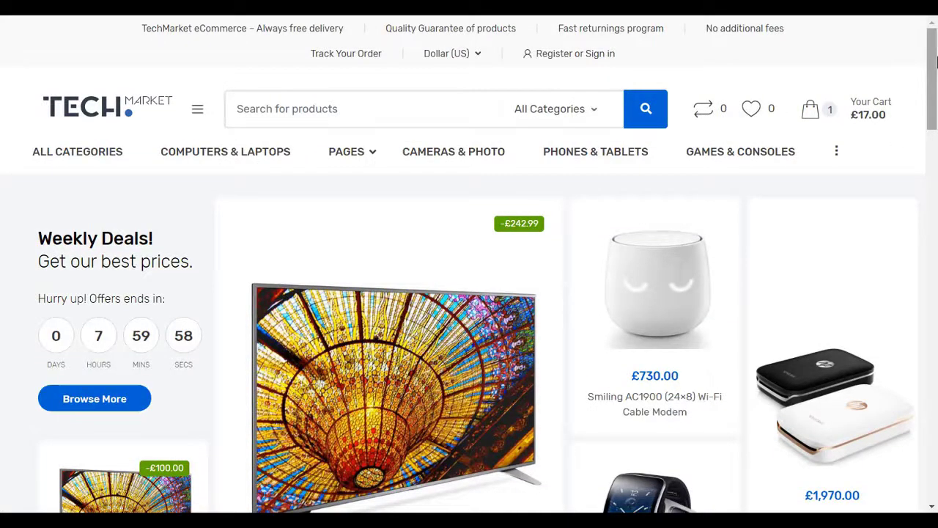
pyautogui.scroll(-2, 935, 62)
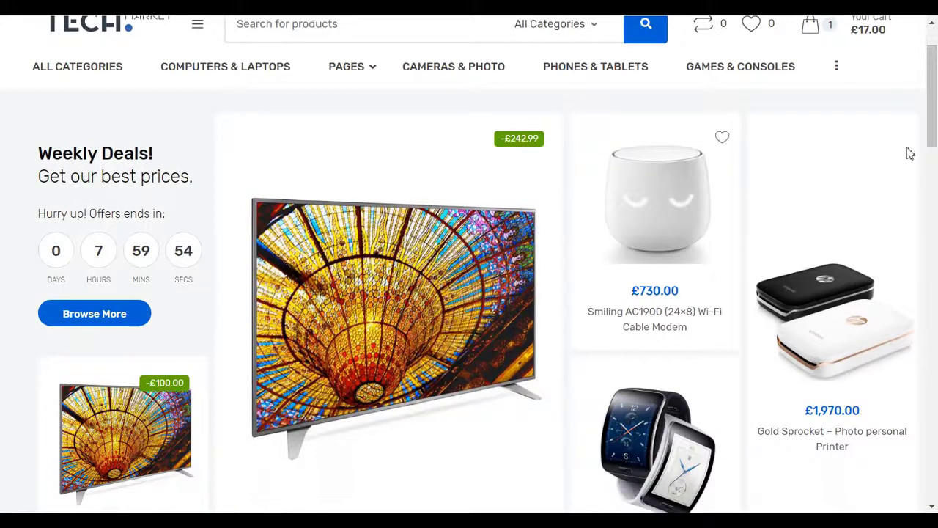
pyautogui.moveTo(931, 121); pyautogui.dragTo(931, 196)
# Step: Open the Digital 20.1 4K Video product page and show its customer reviews
pyautogui.click(740, 355)
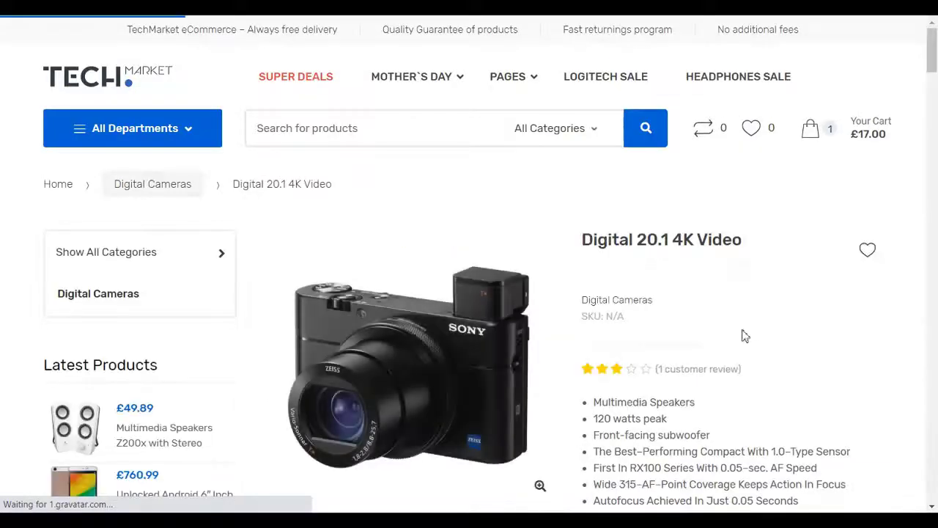
pyautogui.moveTo(932, 86); pyautogui.dragTo(932, 210)
pyautogui.click(444, 223)
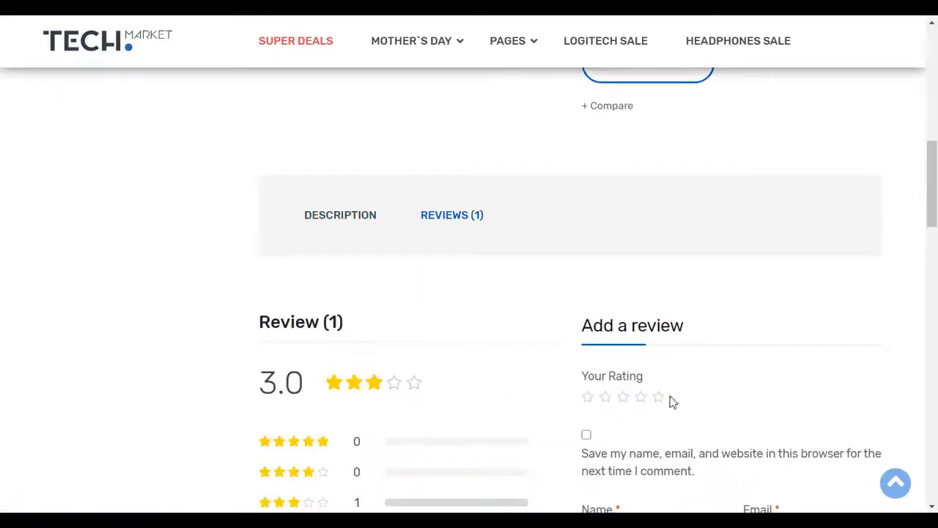
# Step: Rate the product five stars, choose to save the commenter details, and fill in the reviewer's name and email
pyautogui.scroll(-4, 828, 192)
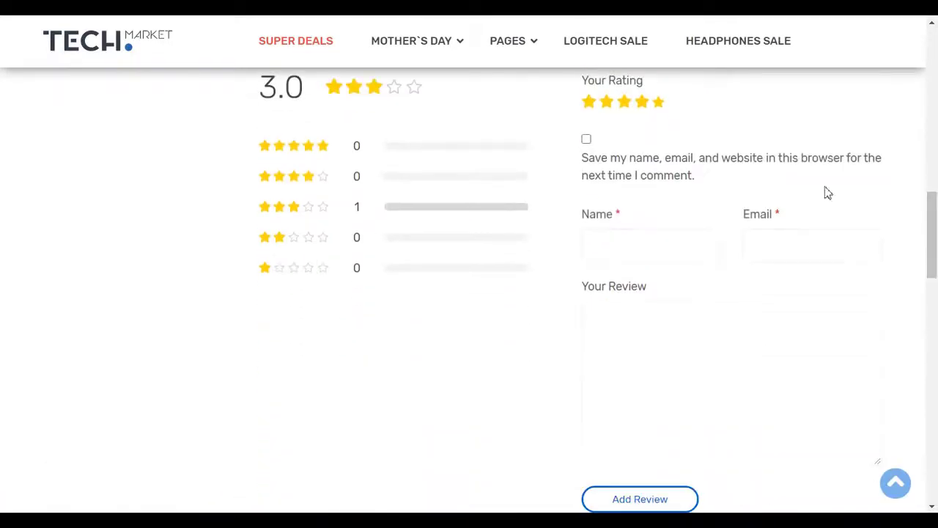
pyautogui.click(635, 255)
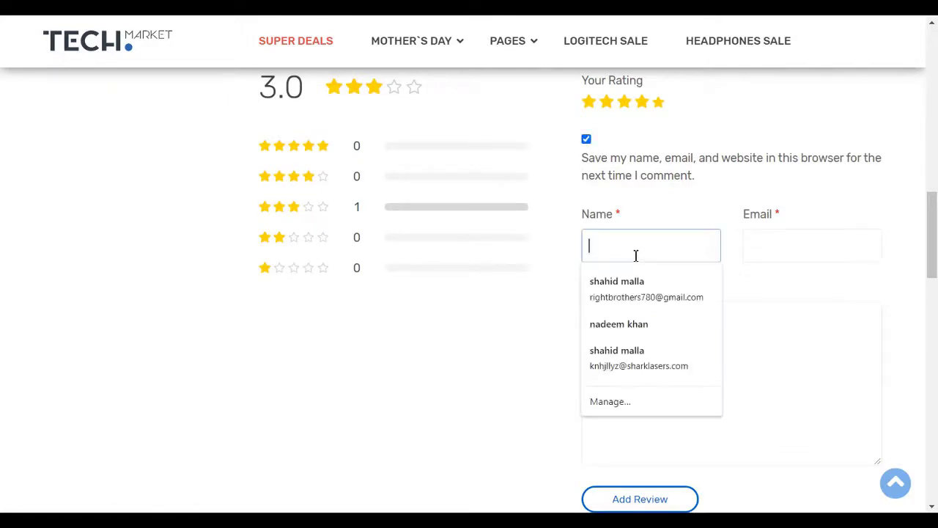
pyautogui.click(632, 321)
pyautogui.click(780, 251)
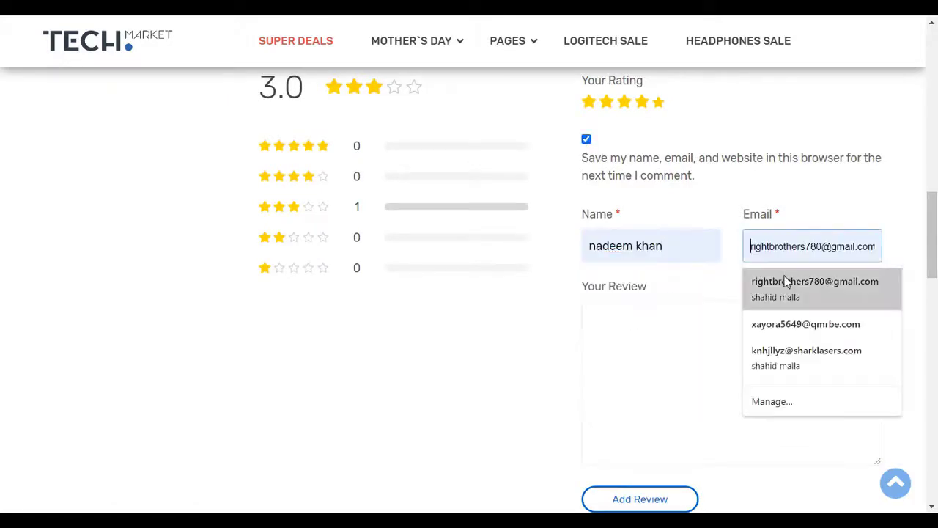
pyautogui.click(754, 285)
# Step: Submit the review "I`m a wordpress developer. You can hire me at any time." and check it in the review list
pyautogui.click(720, 373)
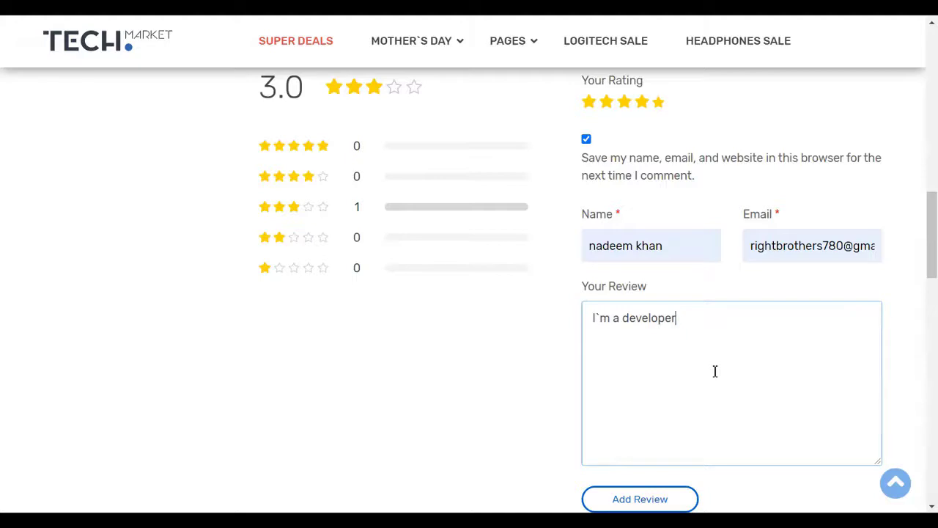
pyautogui.write('wordpress')
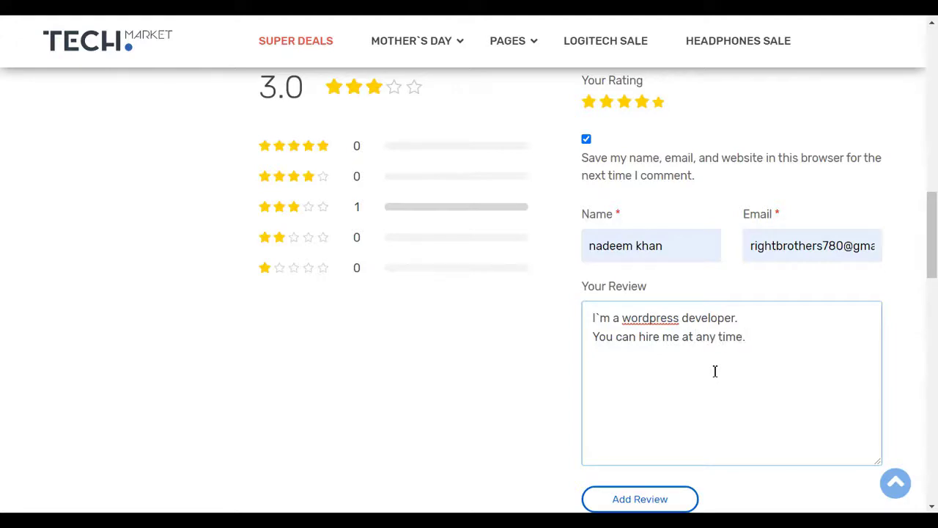
pyautogui.click(658, 500)
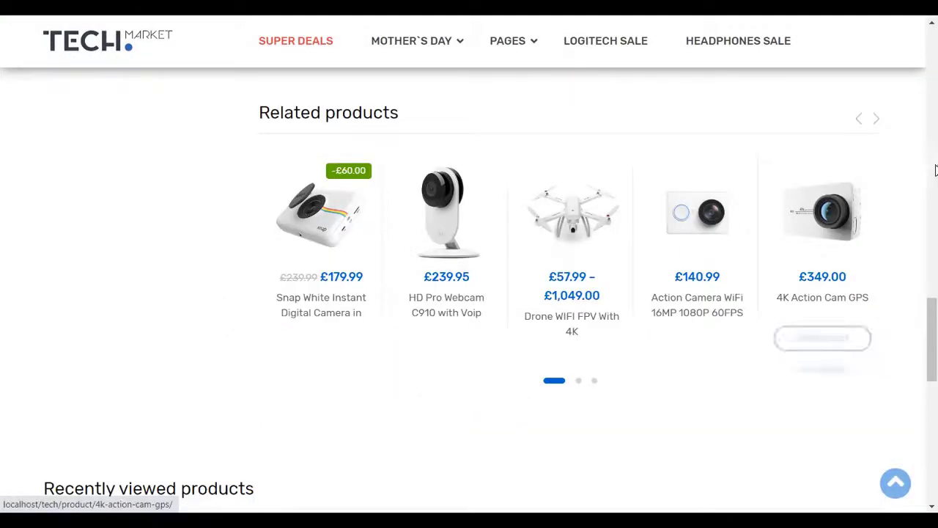
pyautogui.moveTo(936, 317); pyautogui.dragTo(936, 261)
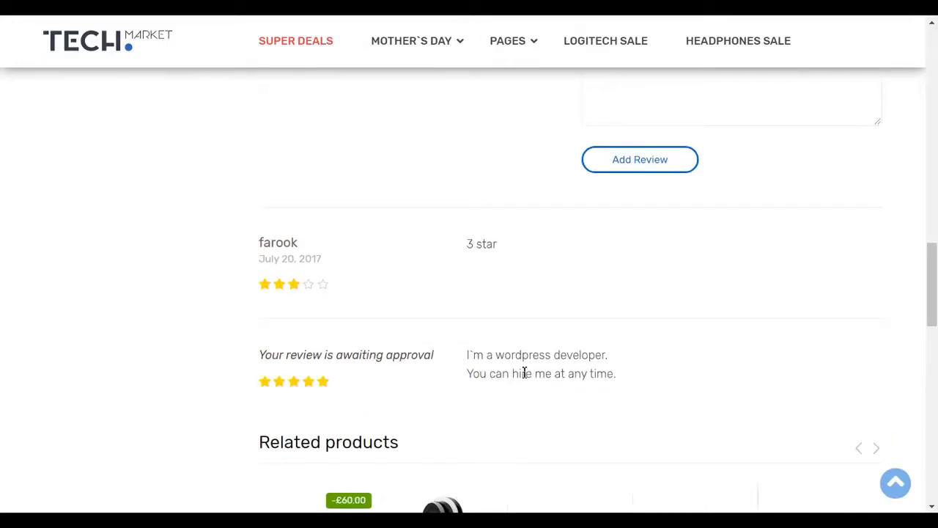
pyautogui.moveTo(932, 286); pyautogui.dragTo(912, 31)
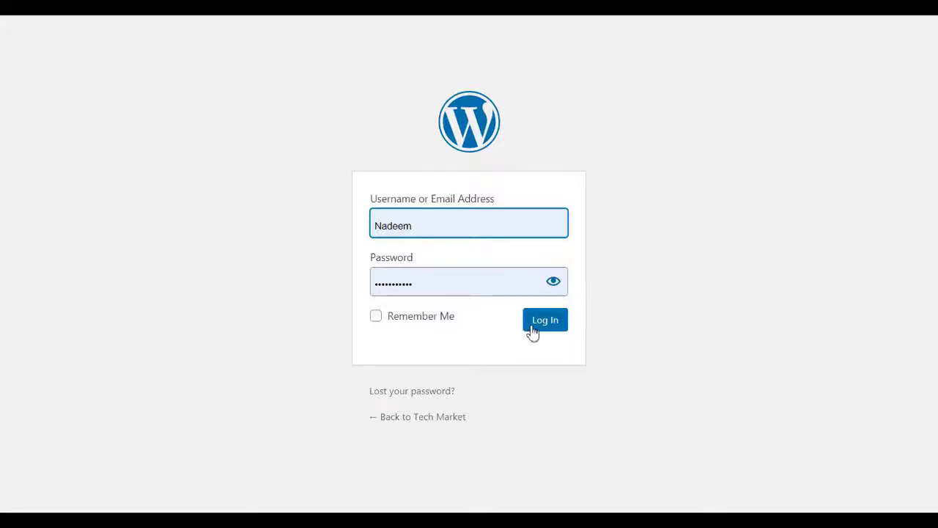
# Step: Log in to the site's admin and approve the pending review on Digital 20.1 4K Video
pyautogui.click(532, 330)
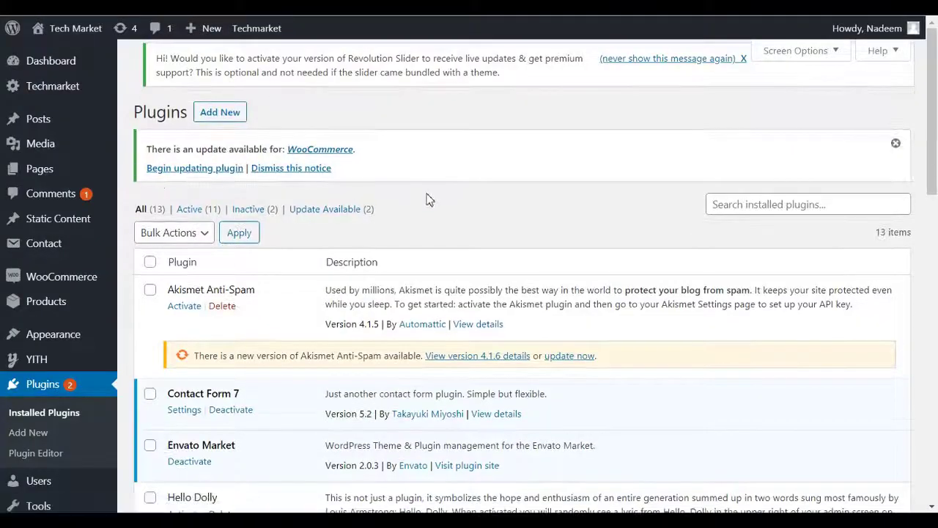
pyautogui.tripleClick(925, 105)
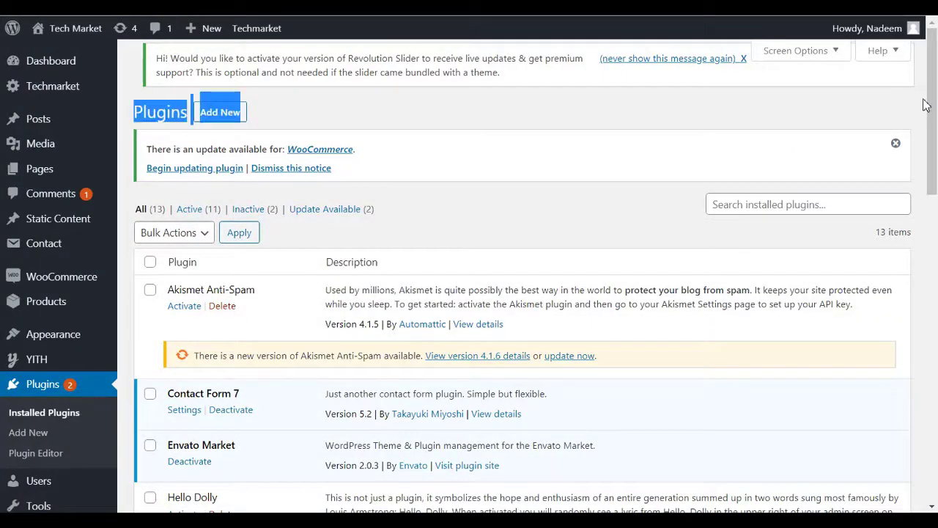
pyautogui.click(52, 196)
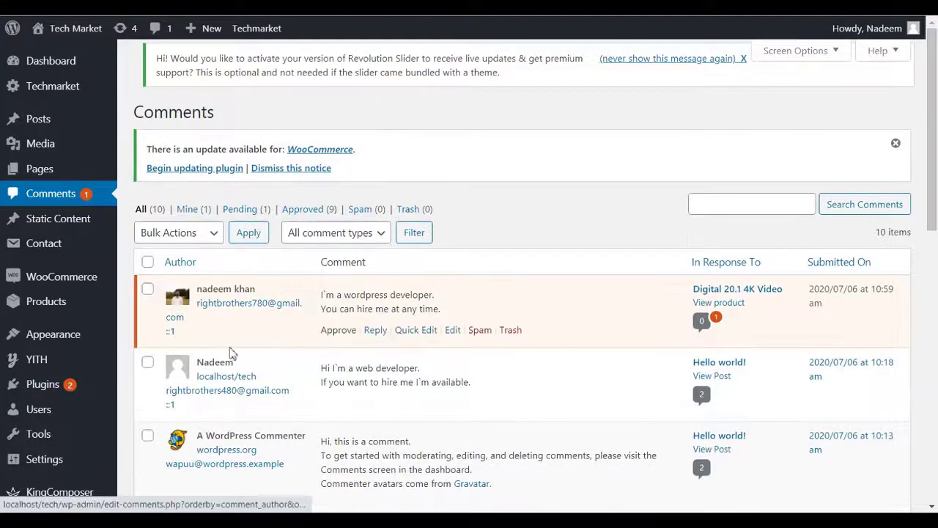
pyautogui.click(339, 330)
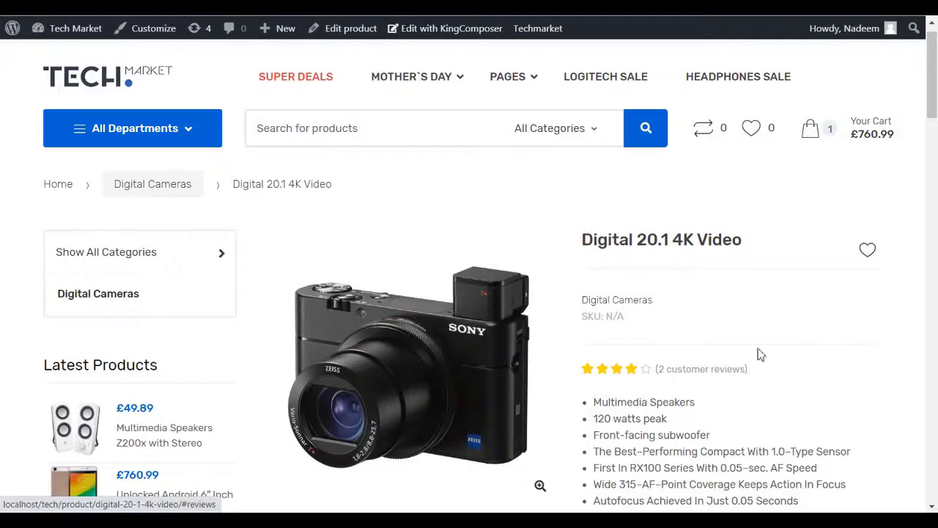
# Step: Check the approved review on the Digital 20.1 4K Video page and remove the Unlocked Android 6" Inch phone from the cart
pyautogui.moveTo(931, 86); pyautogui.dragTo(900, 306)
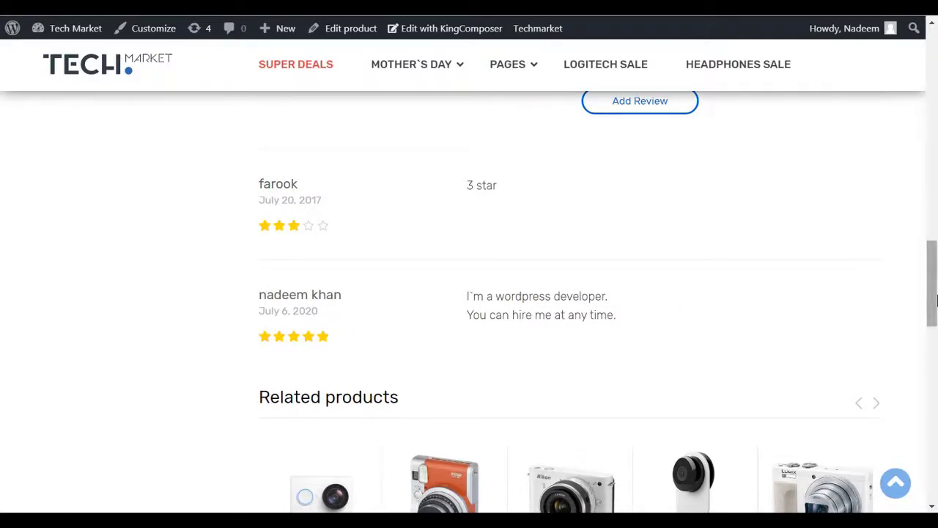
pyautogui.moveTo(935, 299); pyautogui.dragTo(936, 85)
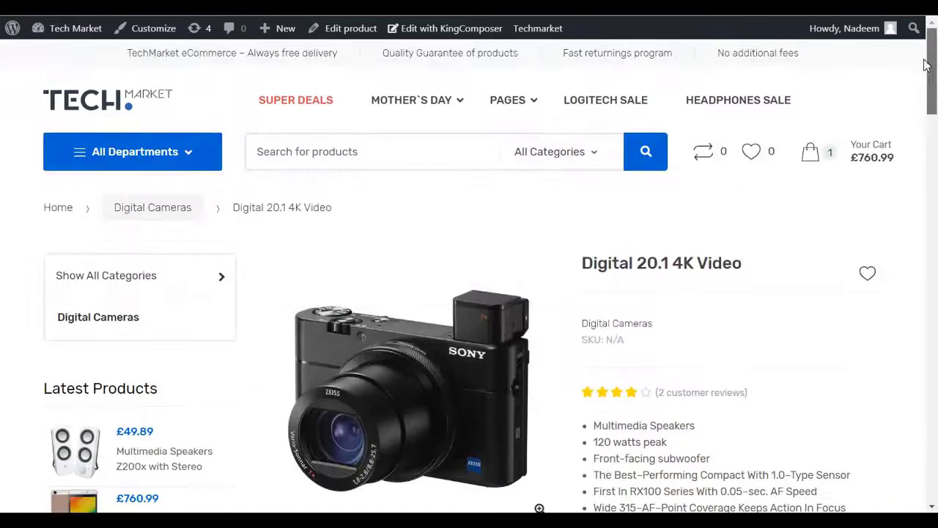
pyautogui.moveTo(847, 160)
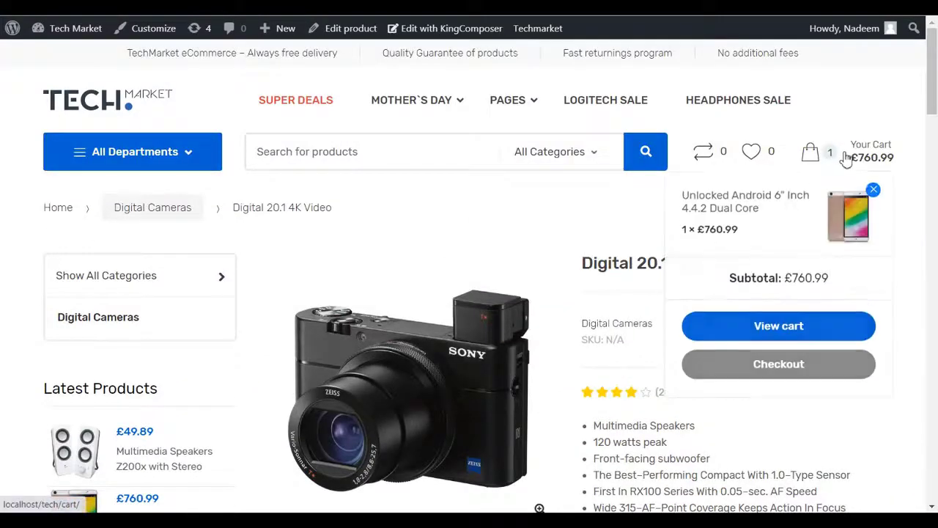
pyautogui.click(873, 189)
# Step: Move the "Hi I`m a web developer" comment on the Hello world! post to the trash
pyautogui.click(233, 28)
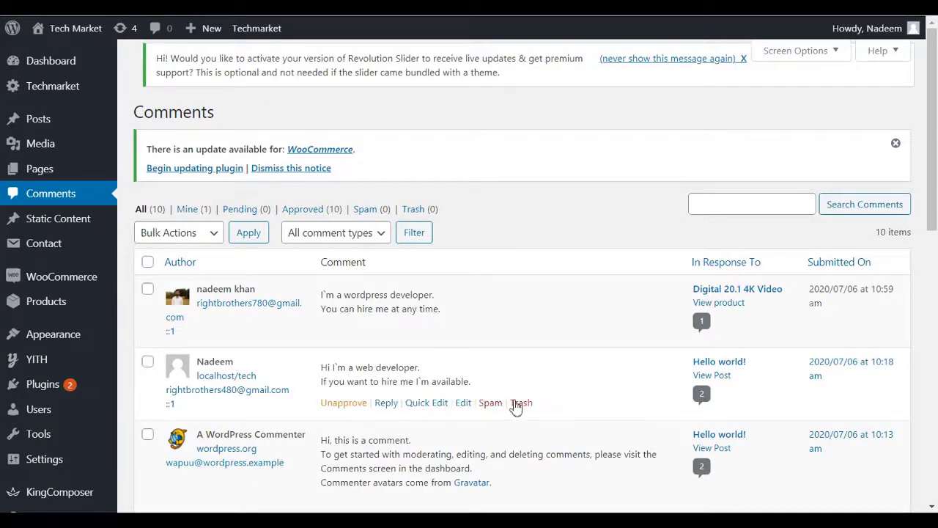
pyautogui.click(520, 403)
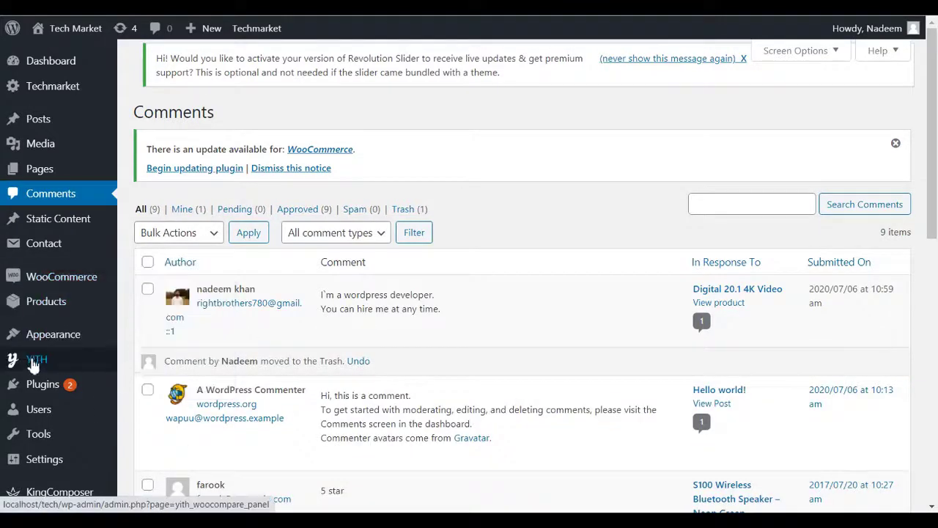
# Step: Open the shop's home page, and start a slider import with file selection in Slider Revolution
pyautogui.moveTo(36, 459)
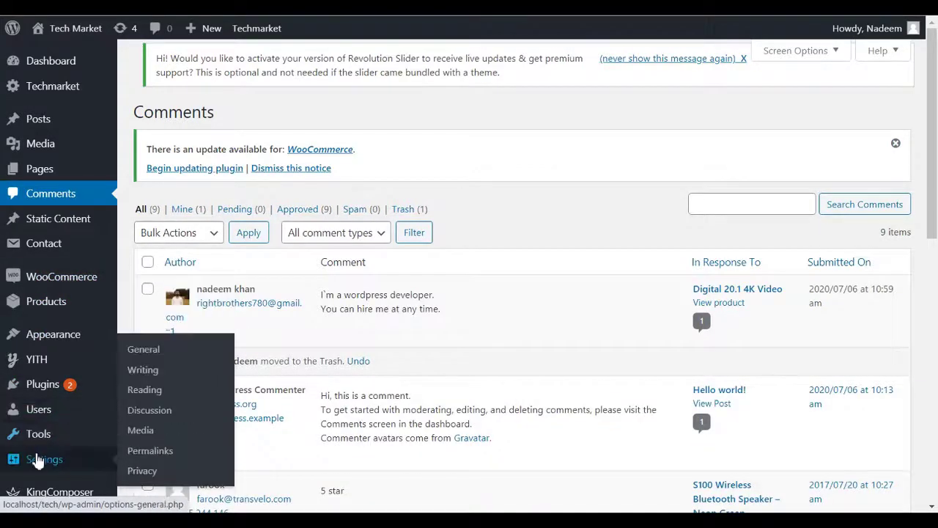
pyautogui.scroll(-7, 917, 331)
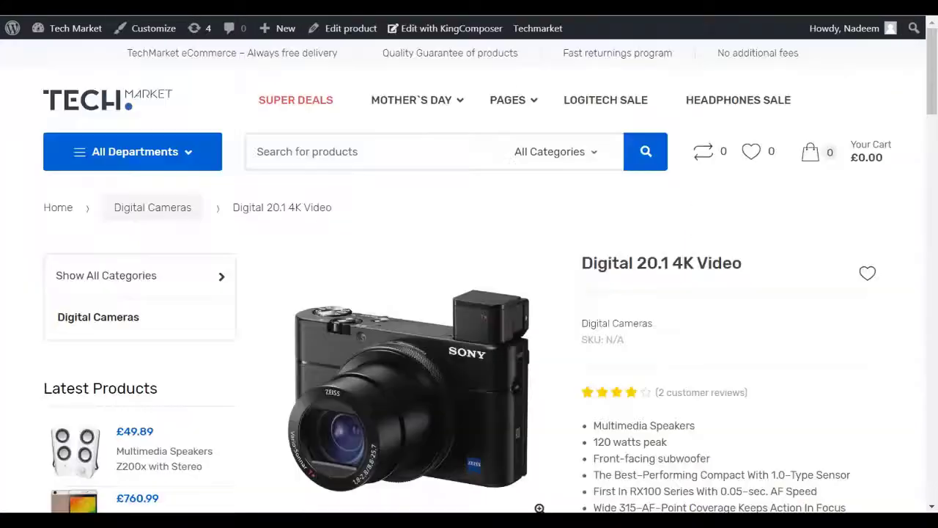
pyautogui.click(114, 108)
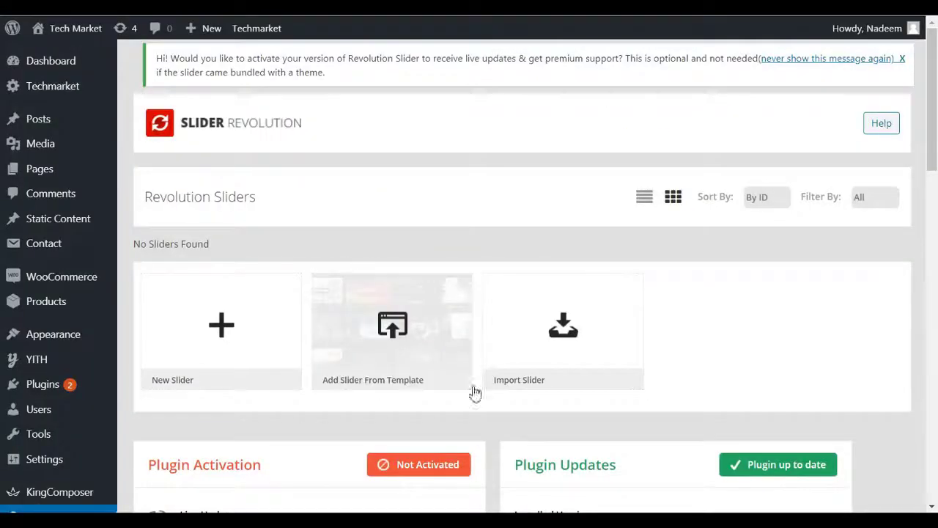
pyautogui.click(195, 369)
pyautogui.click(573, 332)
pyautogui.click(302, 209)
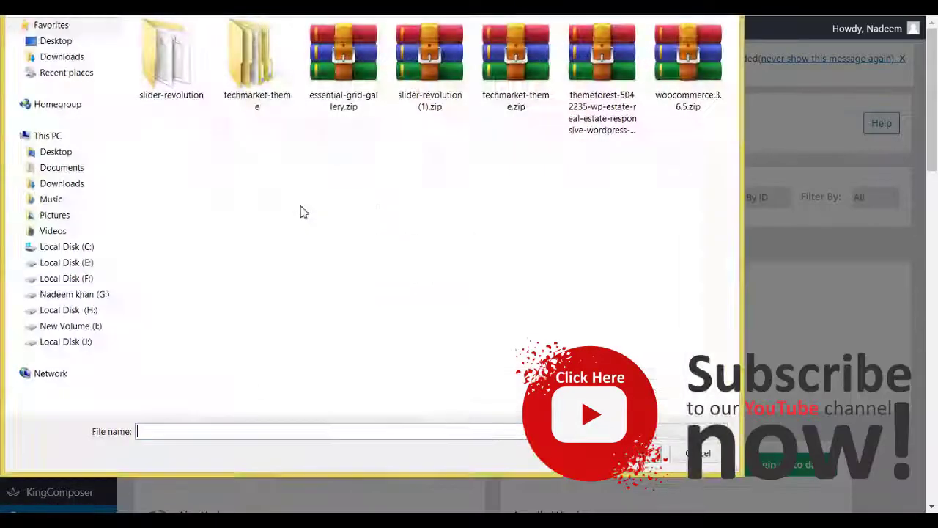
# Step: Browse to the techmarket folder inside the dummy-data folder of techmarket-theme
pyautogui.doubleClick(277, 79)
pyautogui.doubleClick(224, 43)
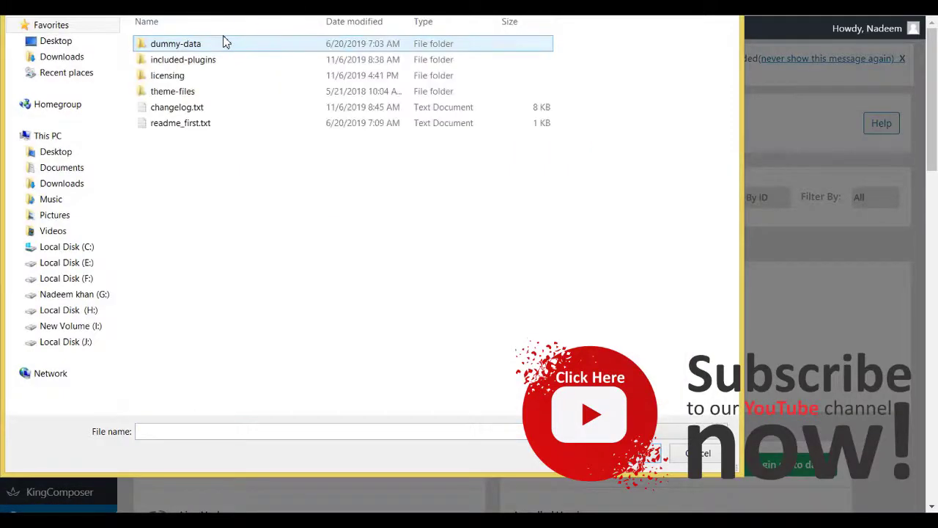
pyautogui.doubleClick(225, 44)
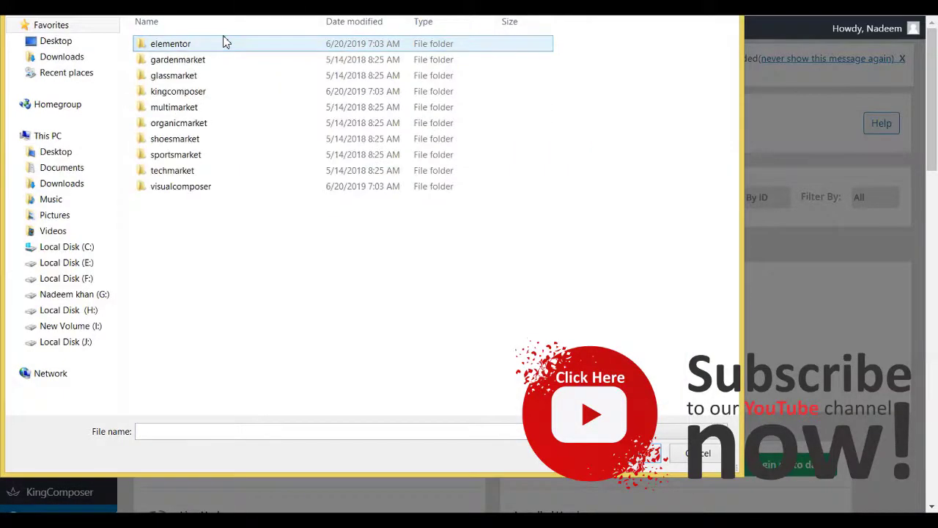
pyautogui.doubleClick(251, 170)
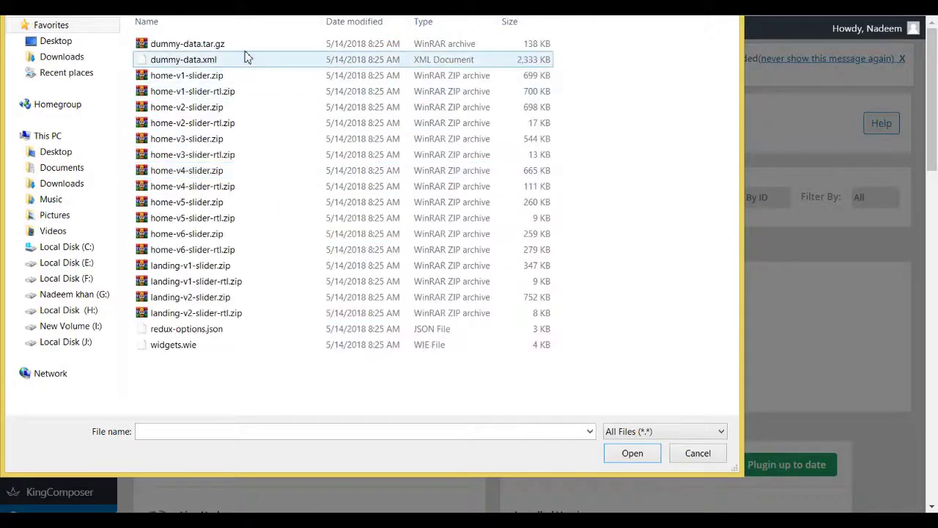
# Step: Import home-v1-slider.zip with custom animations and navigations set to Overwrite, and check the slider on the shop's home page
pyautogui.click(263, 332)
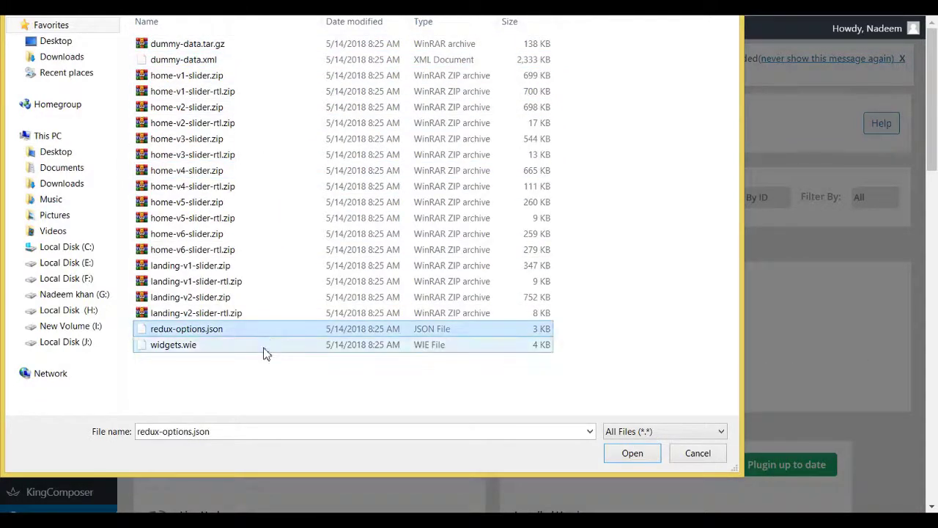
pyautogui.click(266, 351)
pyautogui.click(323, 75)
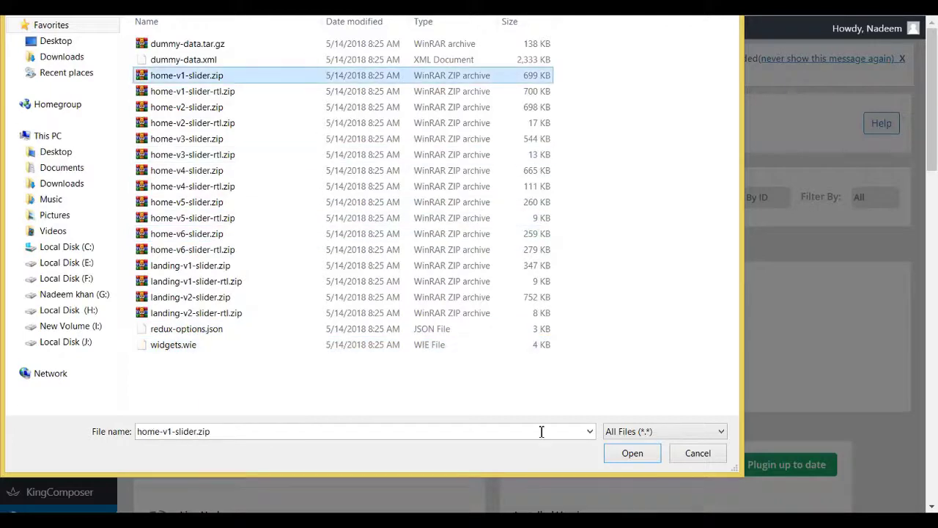
pyautogui.click(440, 90)
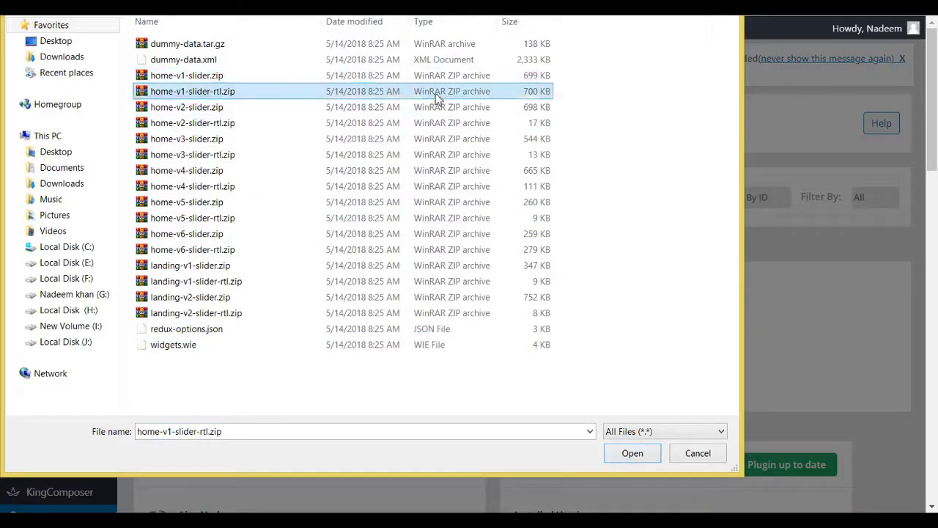
pyautogui.click(433, 107)
pyautogui.click(431, 75)
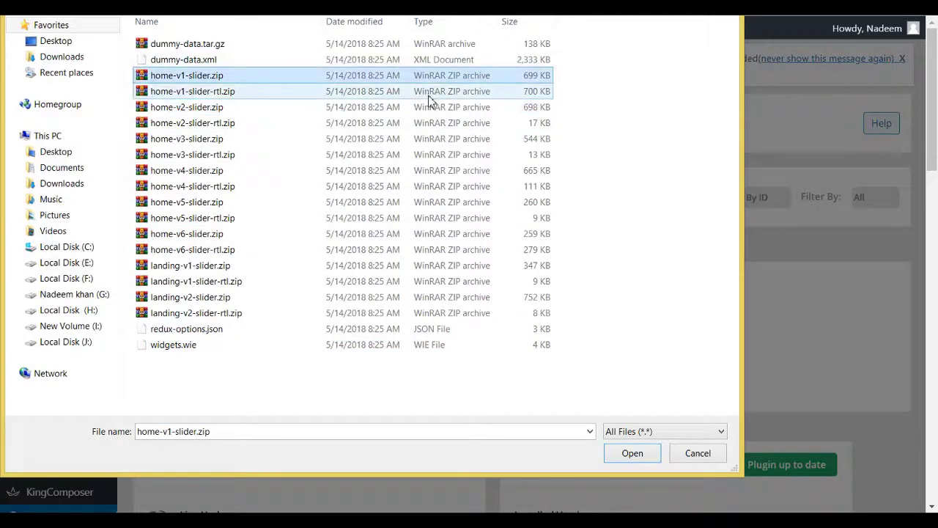
pyautogui.click(430, 93)
pyautogui.click(430, 76)
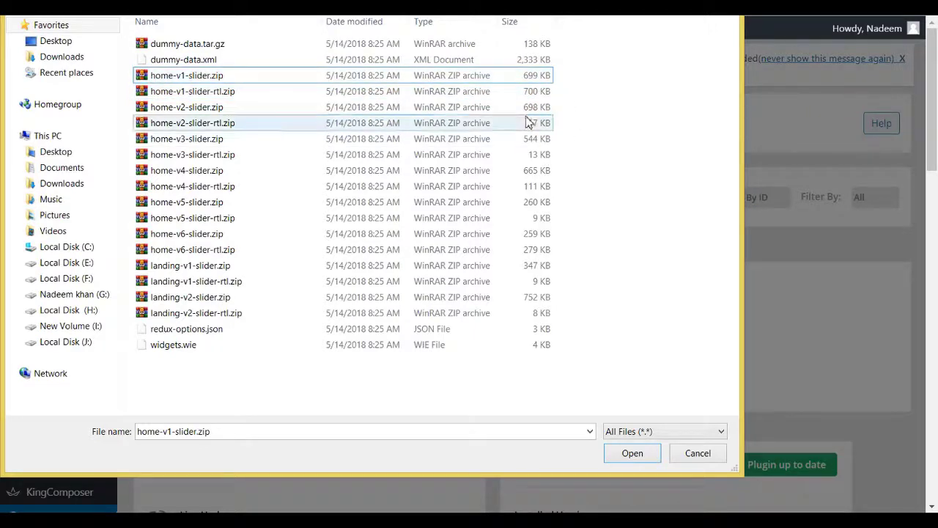
pyautogui.click(630, 449)
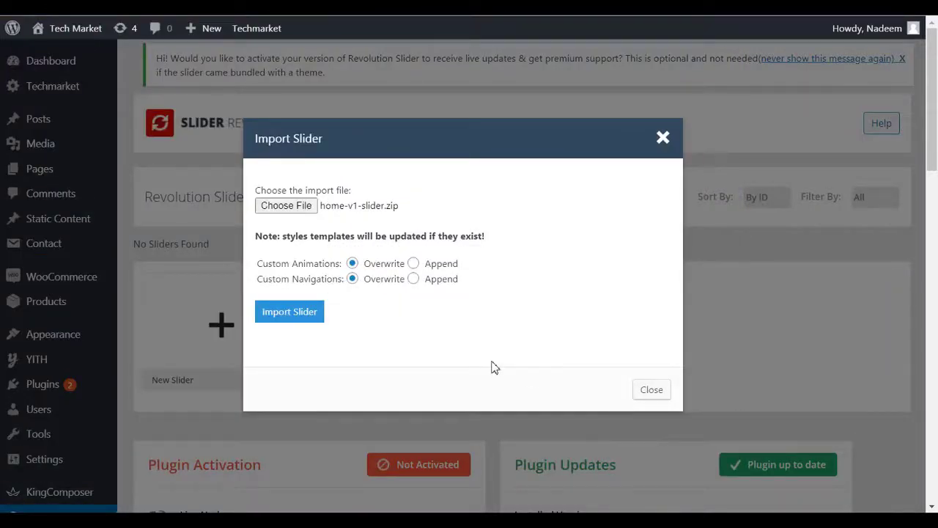
pyautogui.click(283, 315)
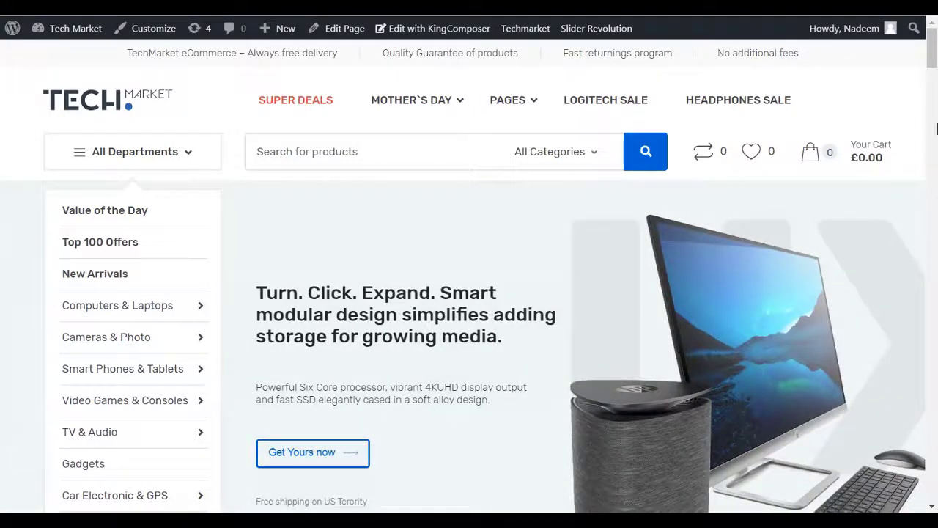
pyautogui.moveTo(931, 60)
pyautogui.mouseDown()
pyautogui.moveTo(928, 95)
pyautogui.moveTo(928, 51)
pyautogui.mouseUp()
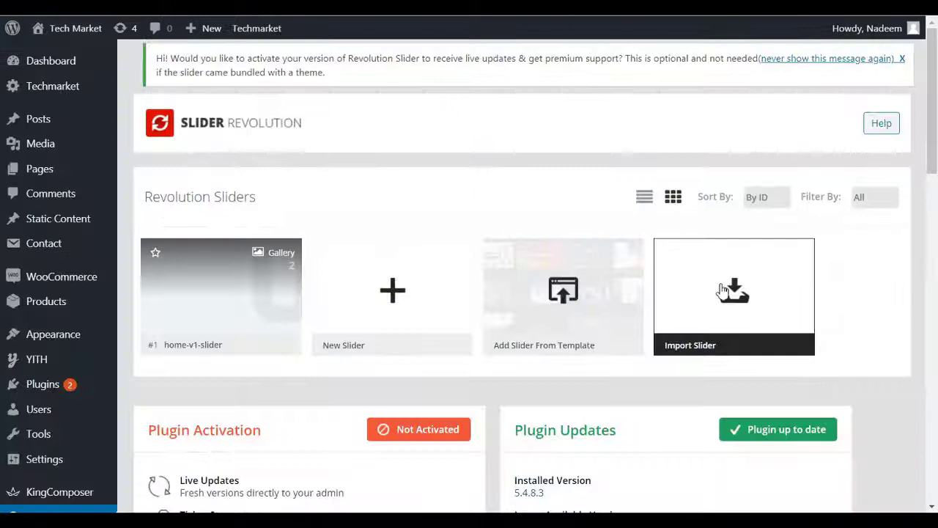
# Step: Import home-v2-slider.zip from the same folder into Slider Revolution
pyautogui.click(733, 289)
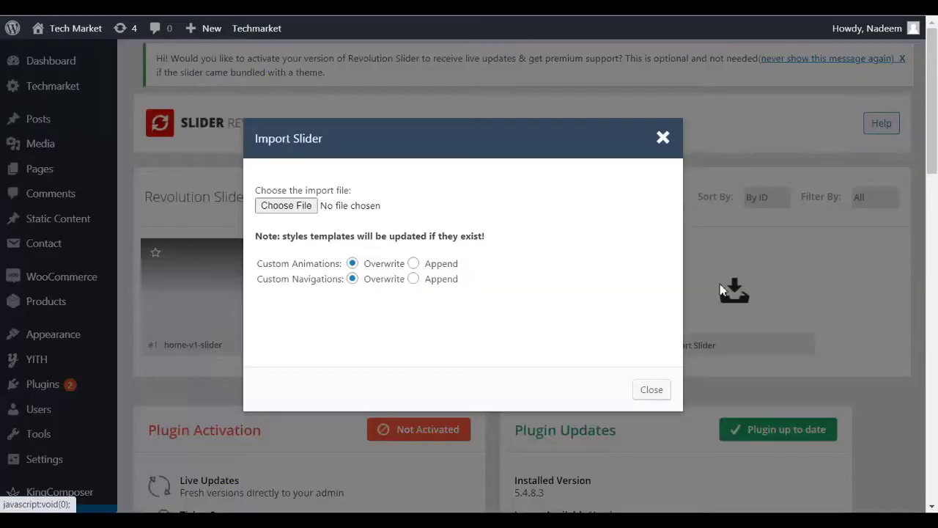
pyautogui.click(270, 207)
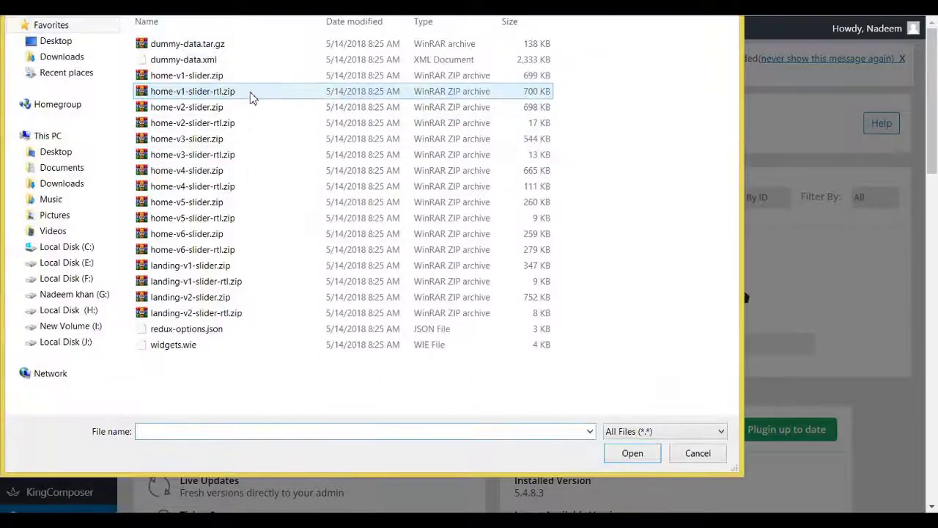
pyautogui.click(251, 96)
pyautogui.click(251, 109)
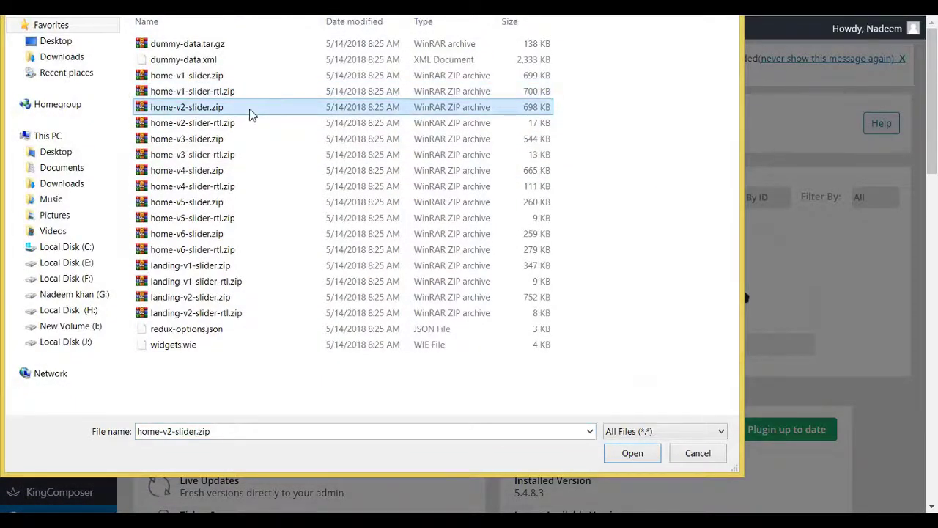
pyautogui.click(630, 453)
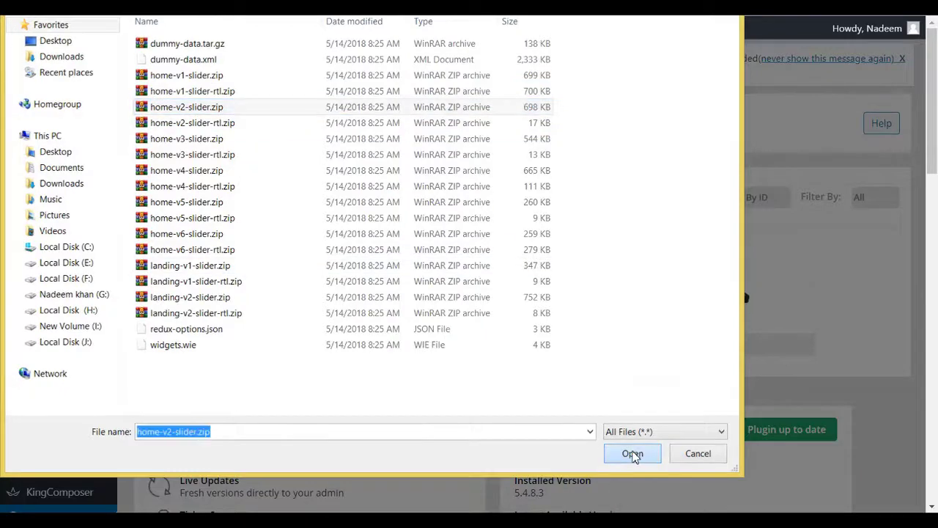
pyautogui.click(326, 312)
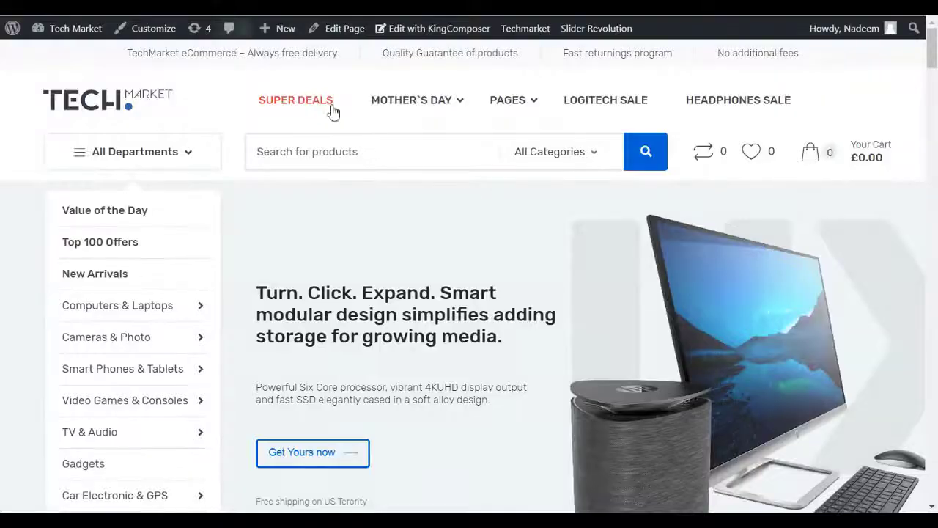
# Step: Open the Home v2 page and check its imported slider
pyautogui.moveTo(515, 104)
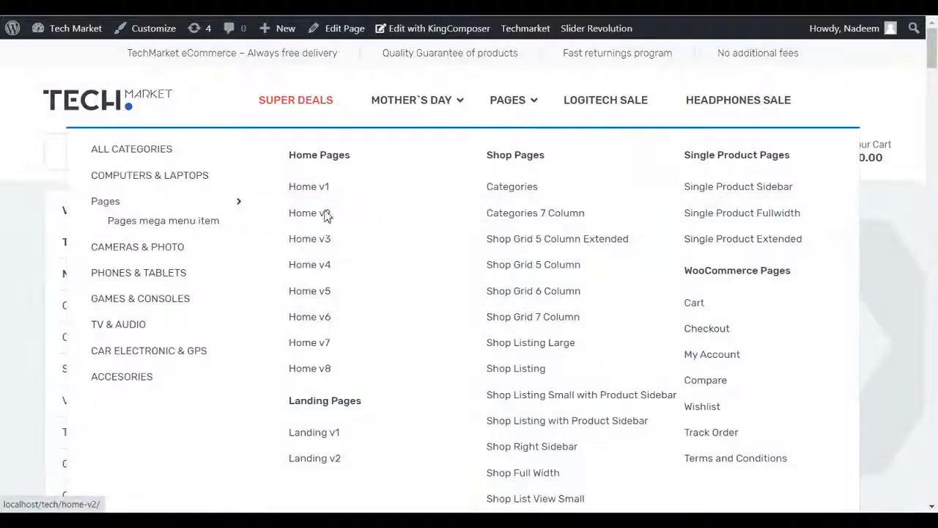
pyautogui.click(327, 215)
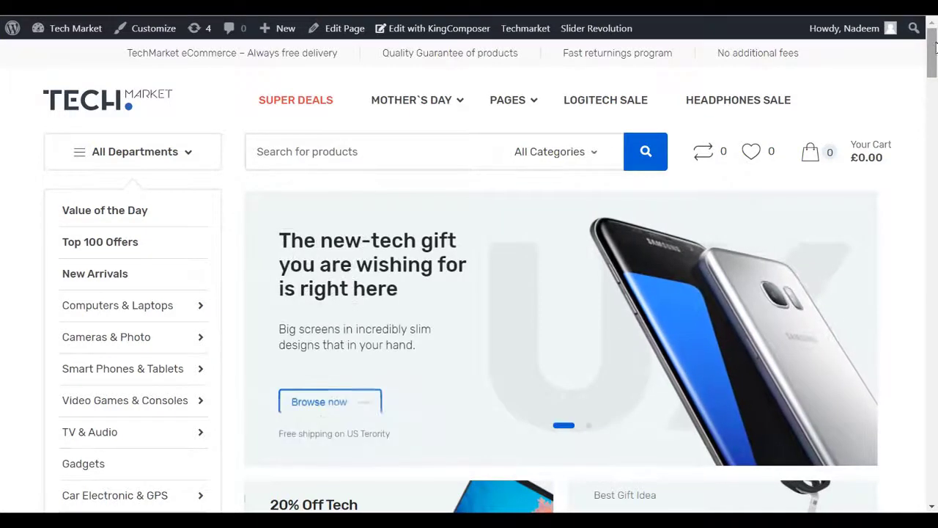
pyautogui.moveTo(934, 47); pyautogui.dragTo(934, 58)
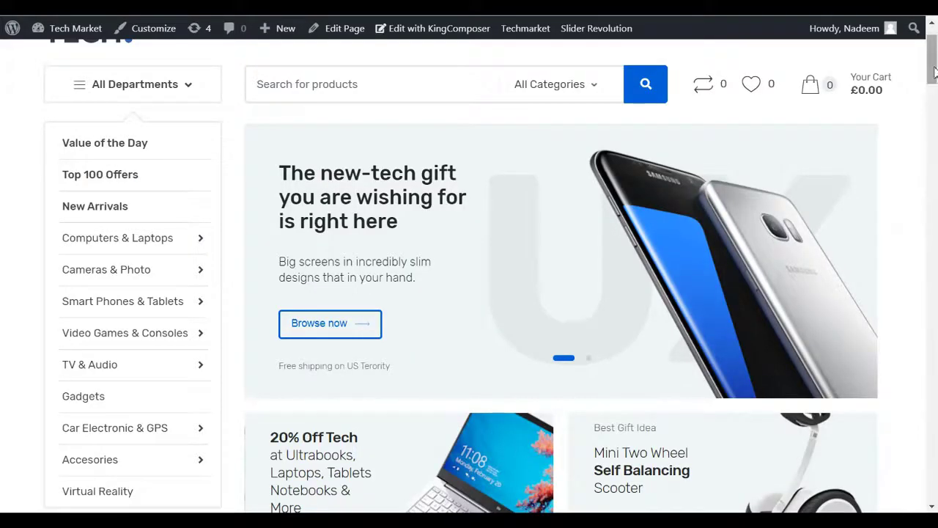
pyautogui.scroll(1, 935, 71)
# Step: Open the Home v1 page and look over its slider and the sections below
pyautogui.moveTo(513, 108)
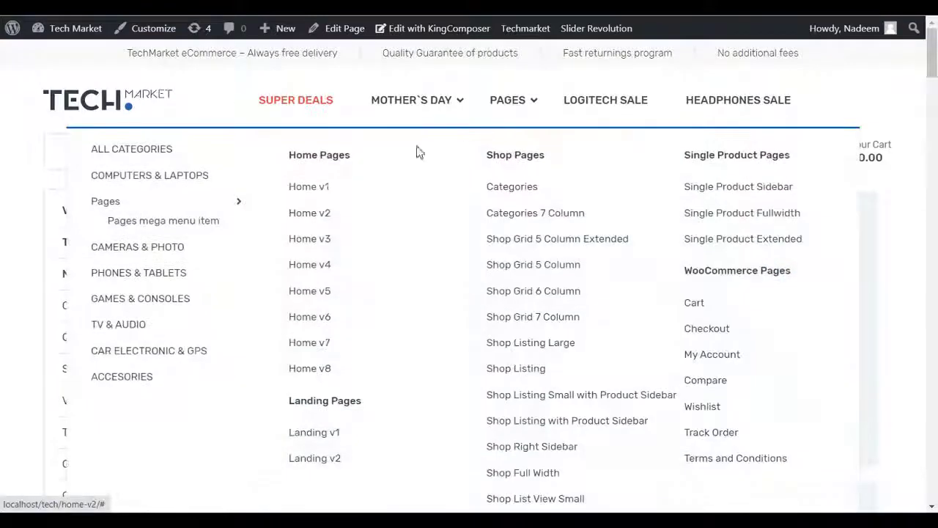
pyautogui.click(313, 191)
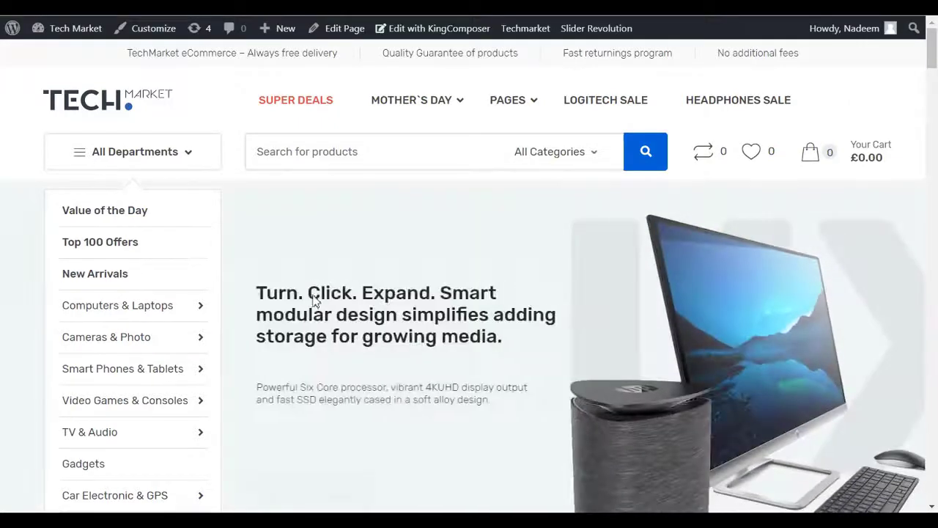
pyautogui.scroll(-4, 484, 280)
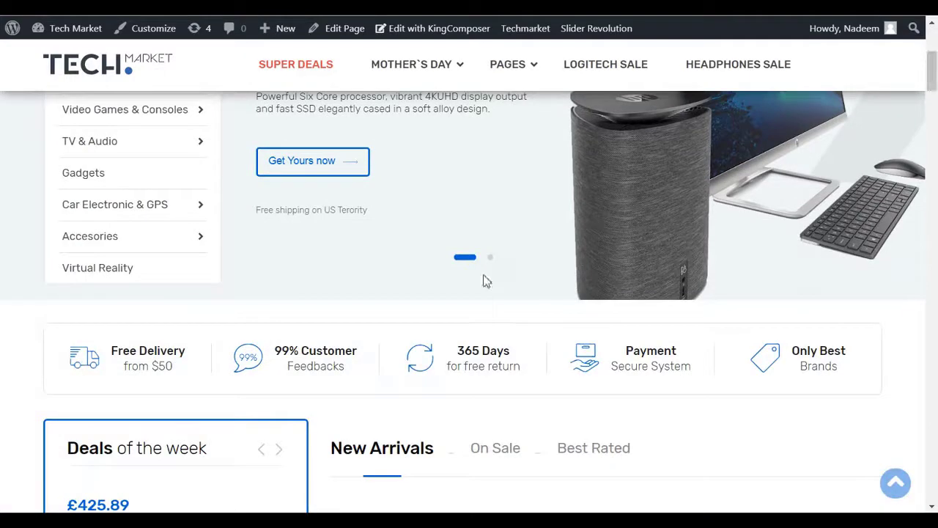
pyautogui.moveTo(935, 90); pyautogui.dragTo(933, 66)
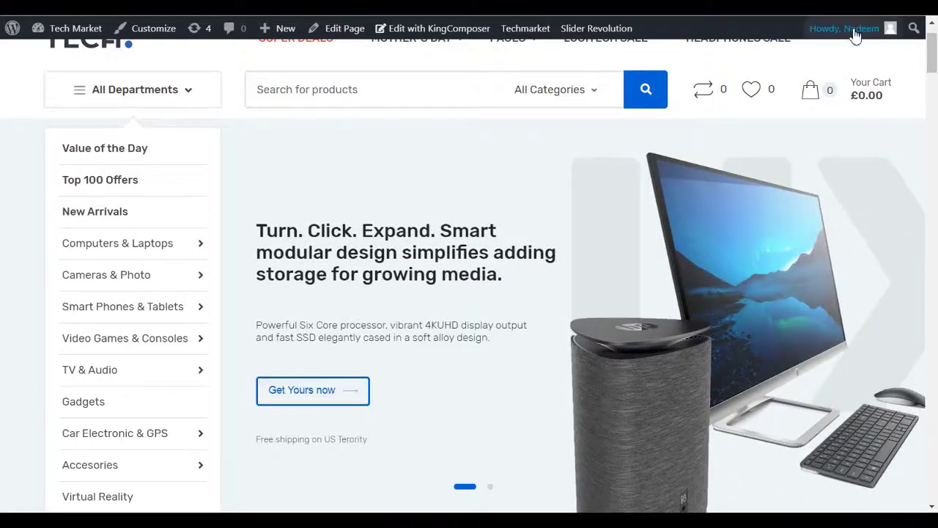
# Step: Log out of the site and look through the shop's home page at localhost/tech as a visitor
pyautogui.moveTo(847, 29)
pyautogui.click(808, 103)
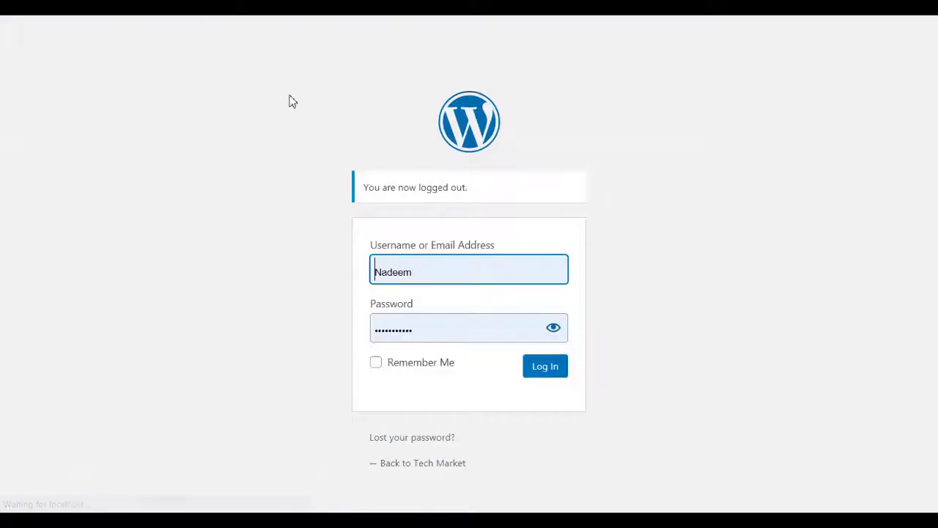
pyautogui.write('localhost/tech')
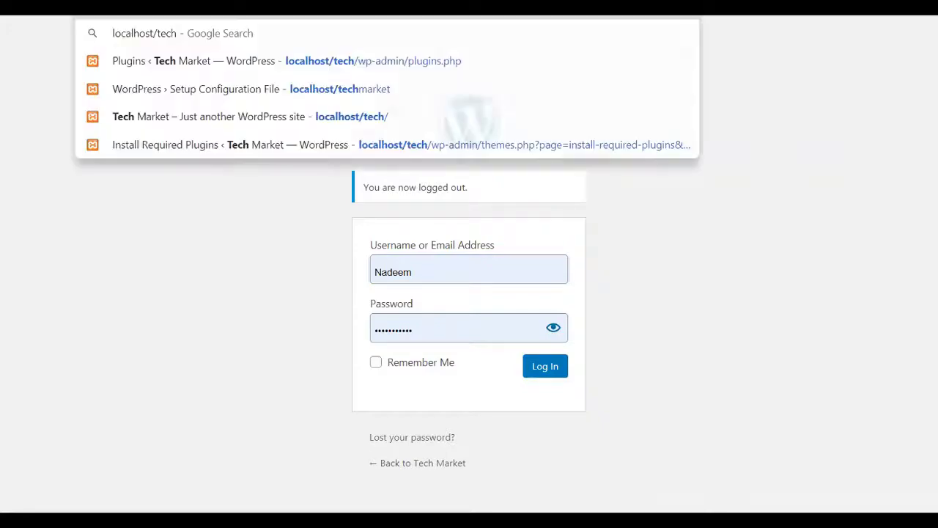
pyautogui.press('Return')
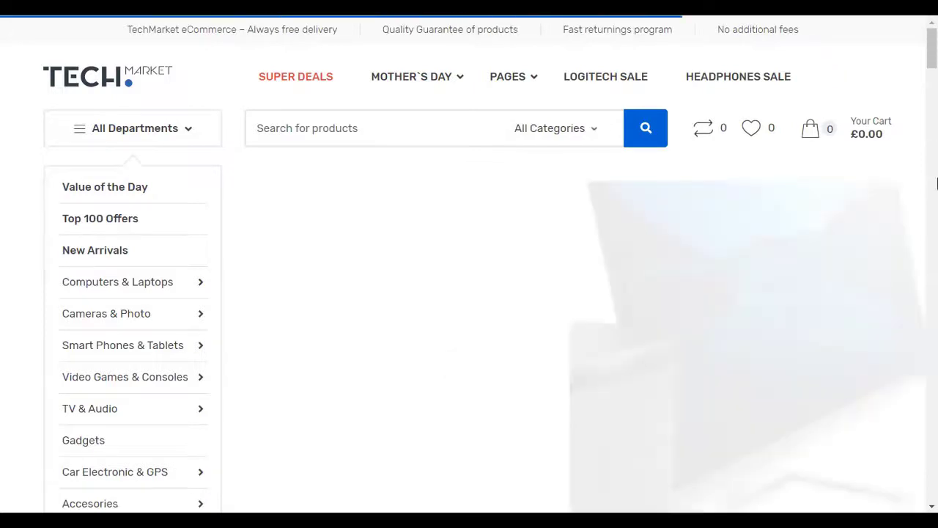
pyautogui.moveTo(933, 55); pyautogui.dragTo(925, 232)
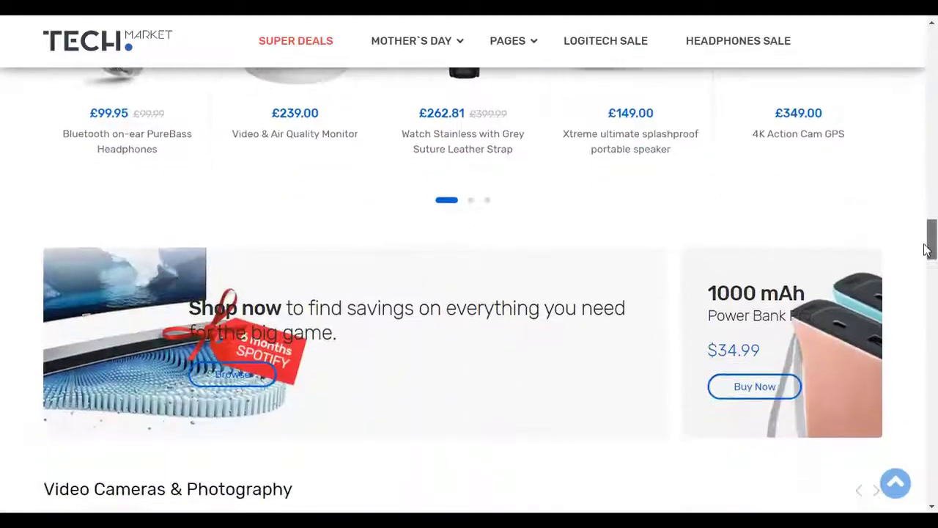